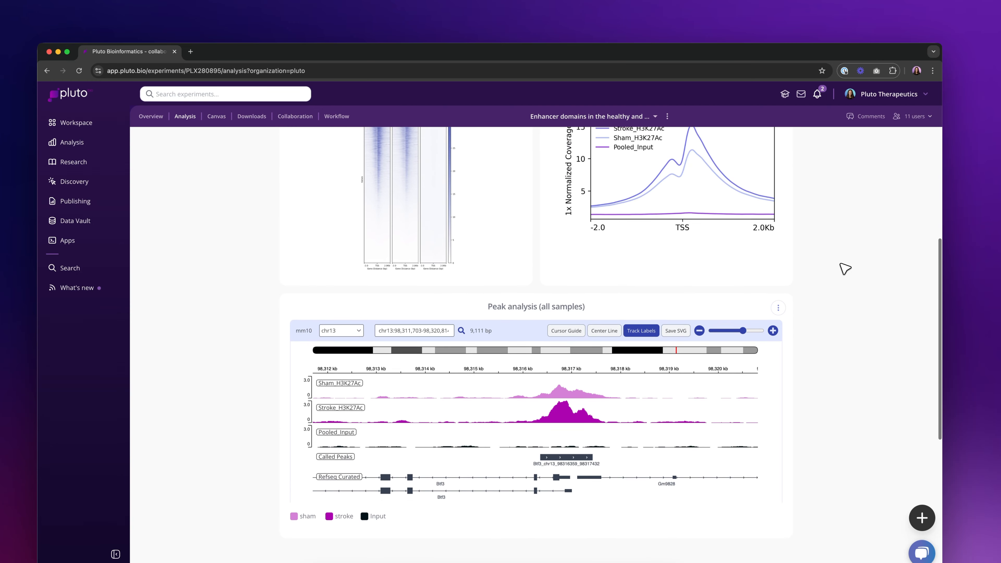
Create a new Peak analysis in the experiment after reviewing its description
scroll(844, 268, up, 3)
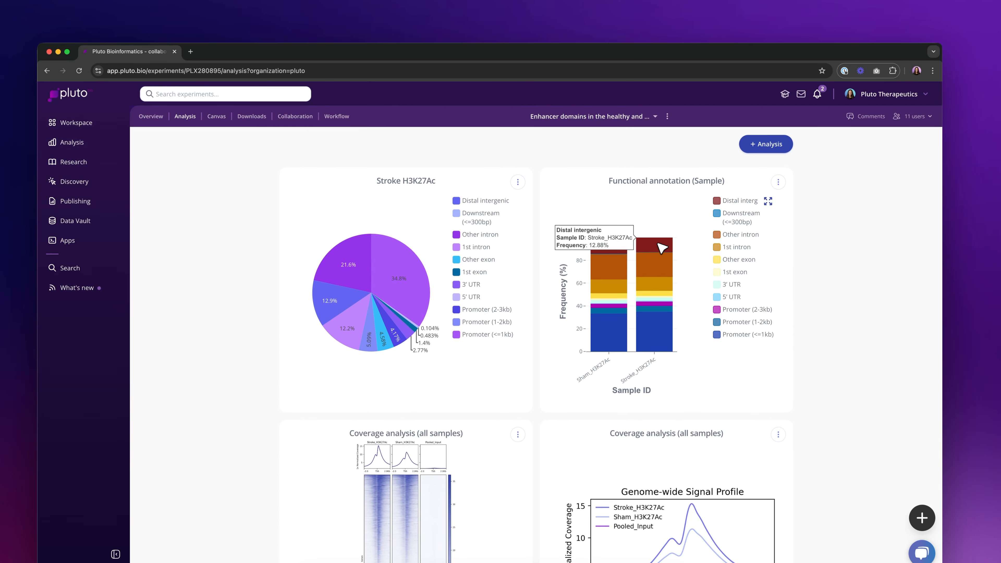
click(767, 145)
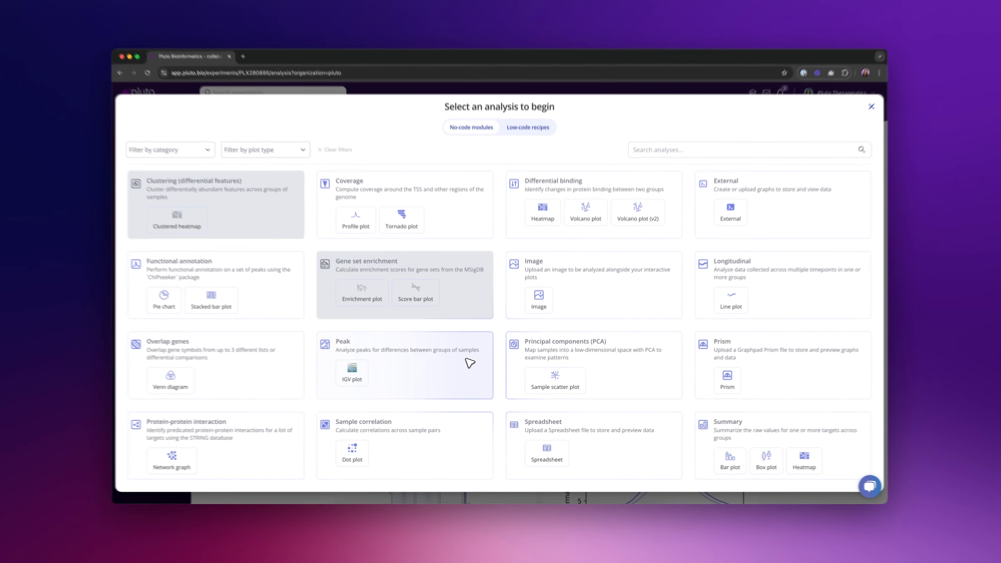
click(471, 365)
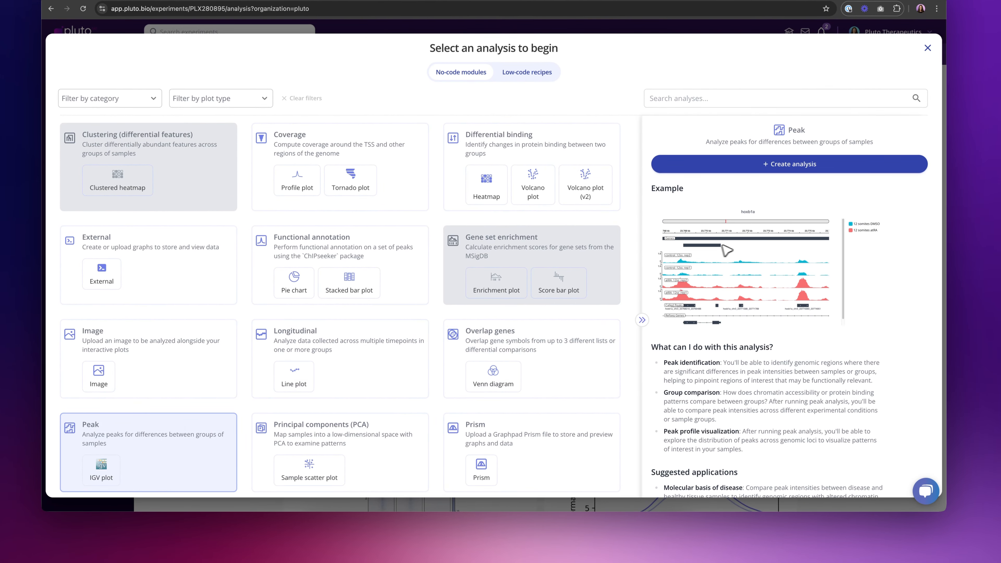
scroll(735, 250, down, 5)
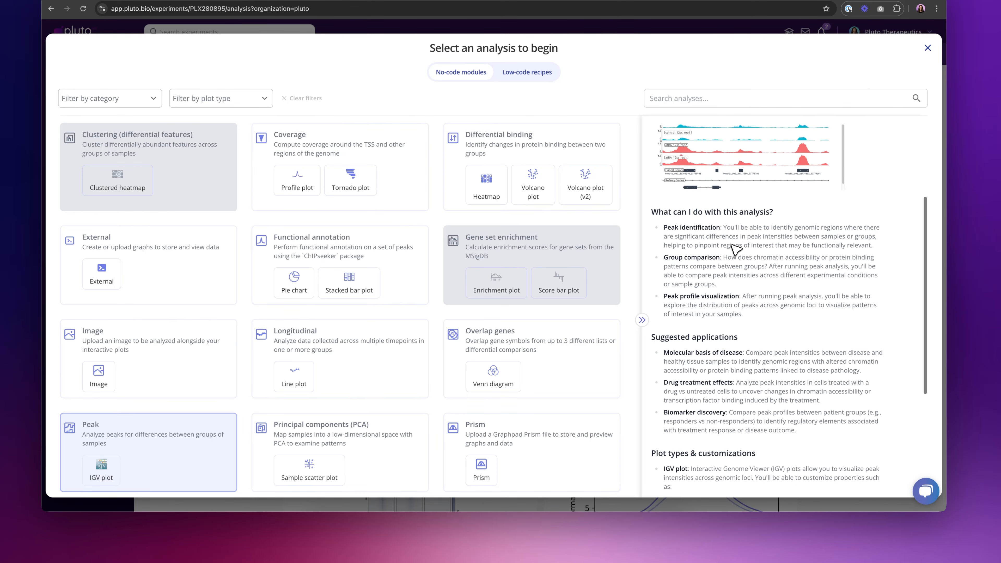
scroll(736, 249, down, 4)
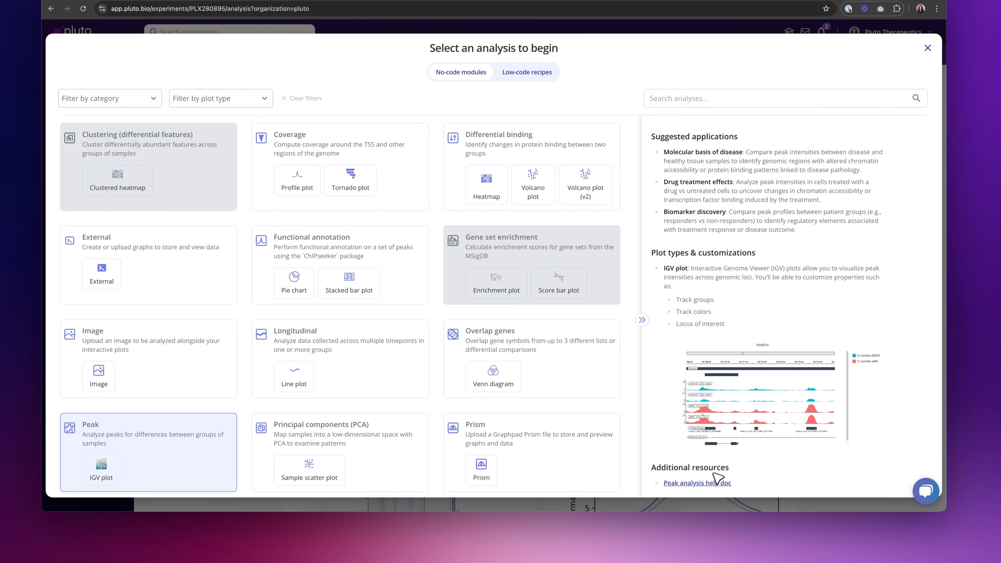
scroll(749, 298, up, 9)
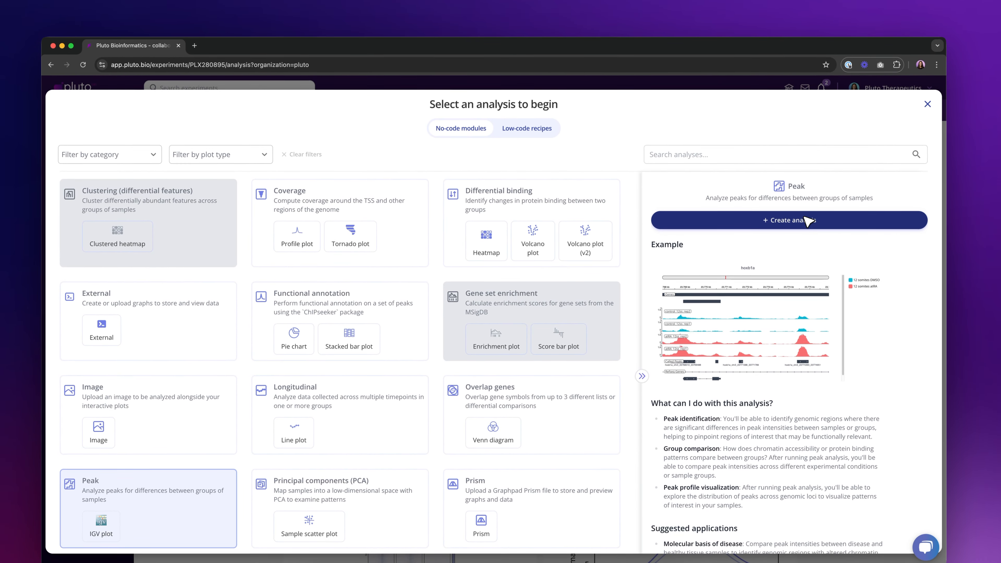
click(808, 164)
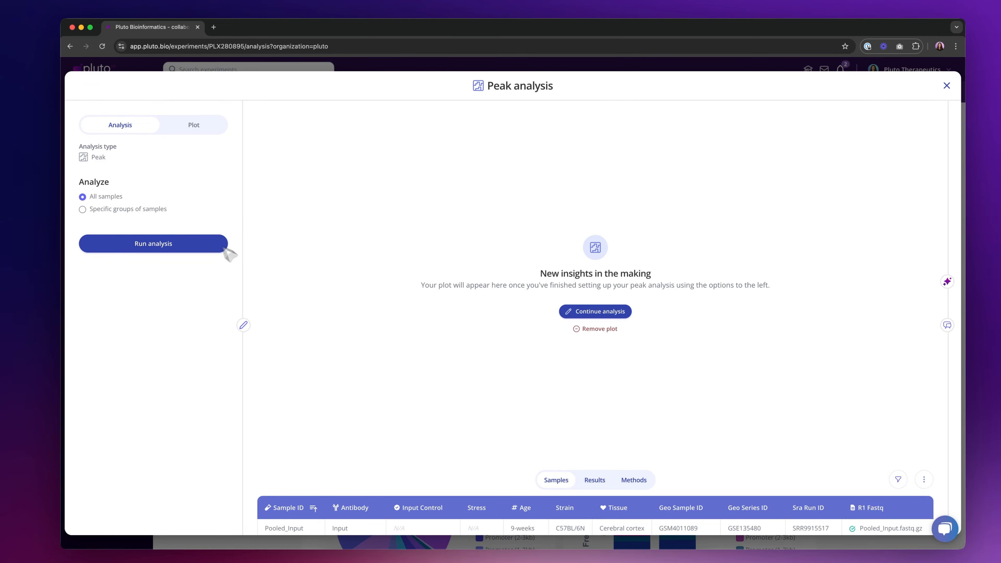
Try analyzing specific groups of samples, grouped by antibody and stress
scroll(268, 398, down, 5)
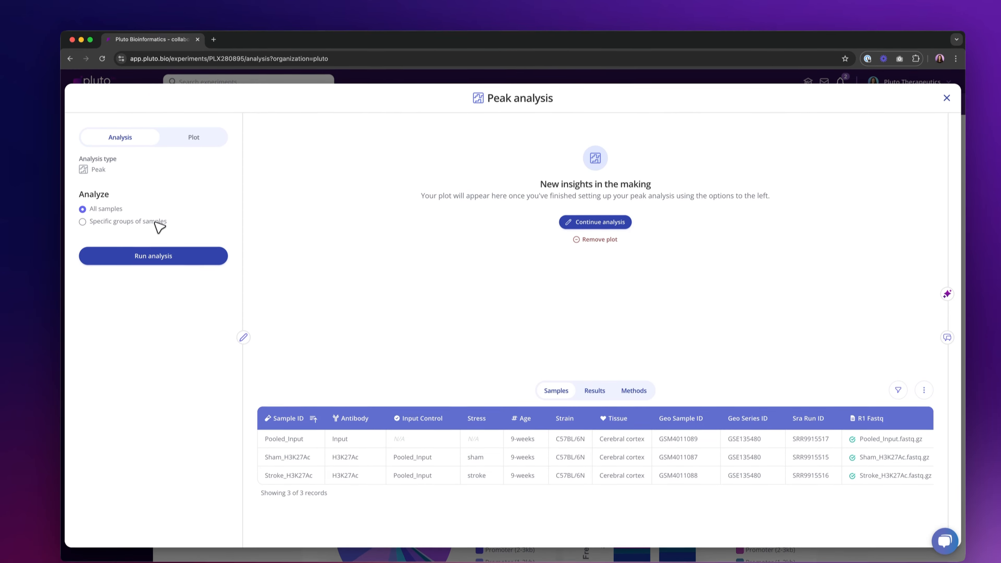
click(156, 223)
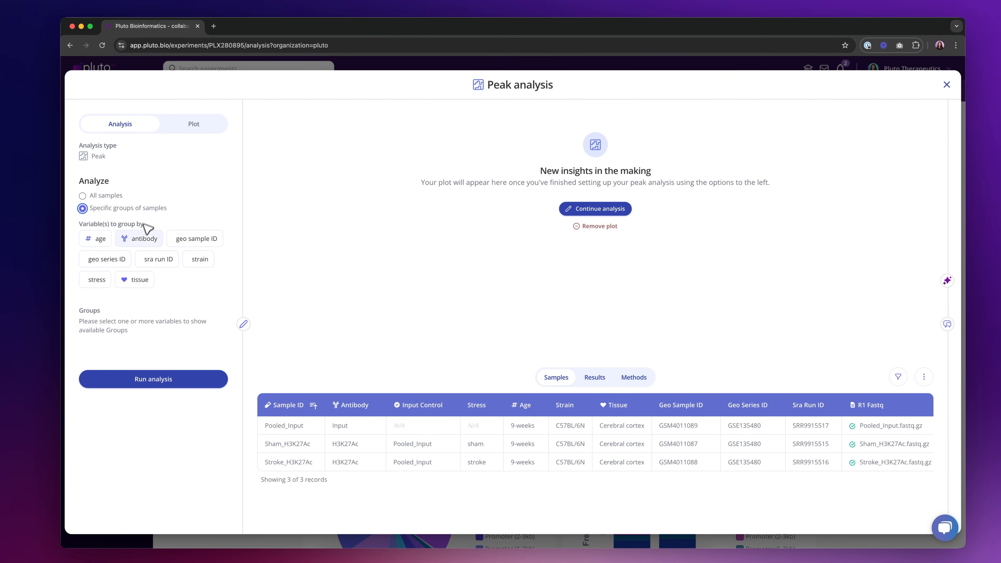
click(142, 236)
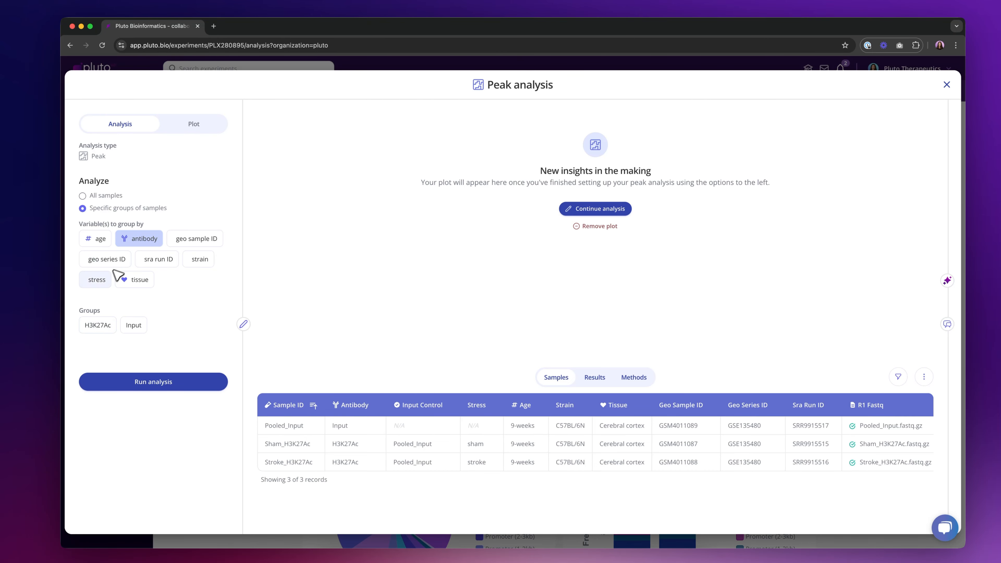
click(104, 280)
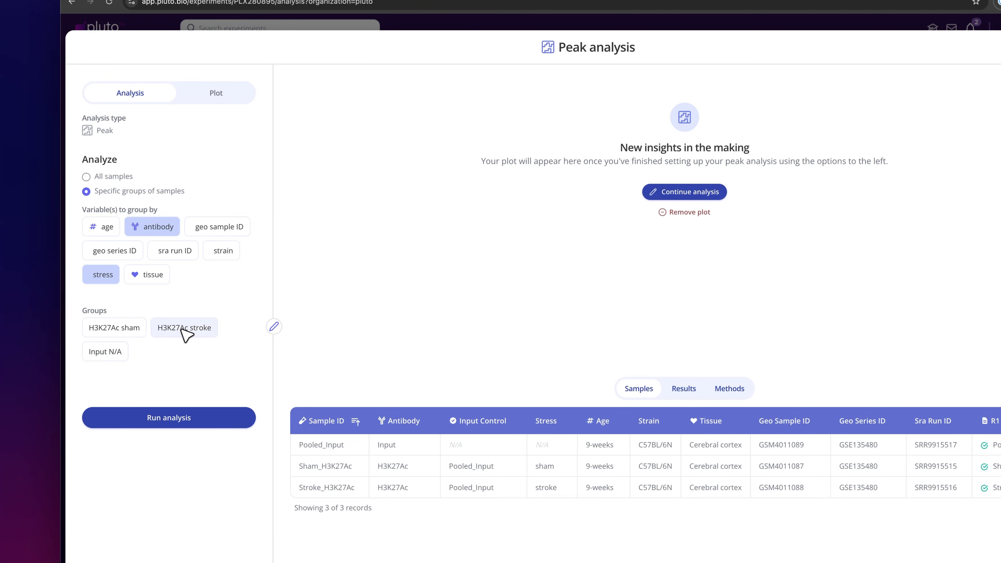
Run the peak analysis on all samples
click(86, 177)
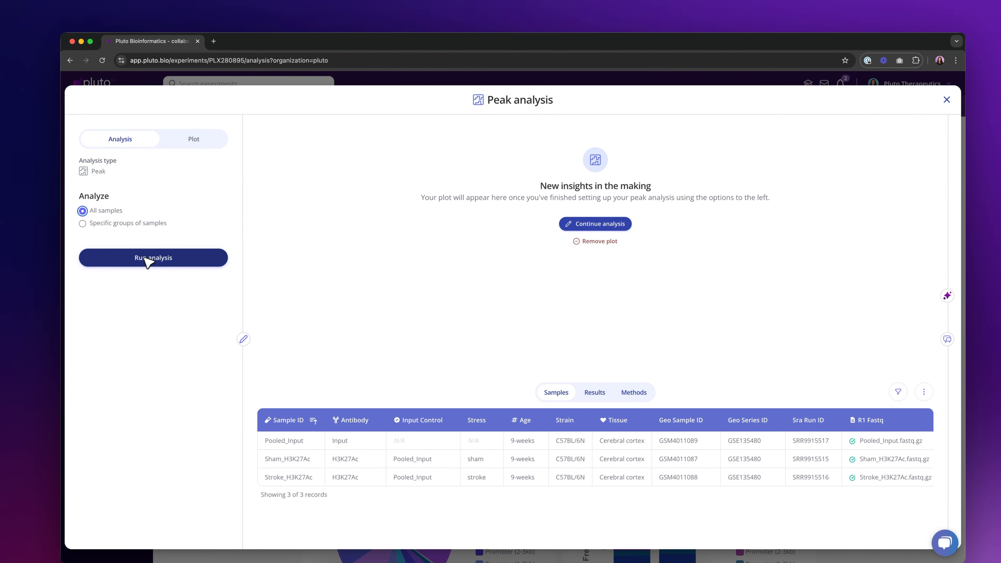
click(145, 258)
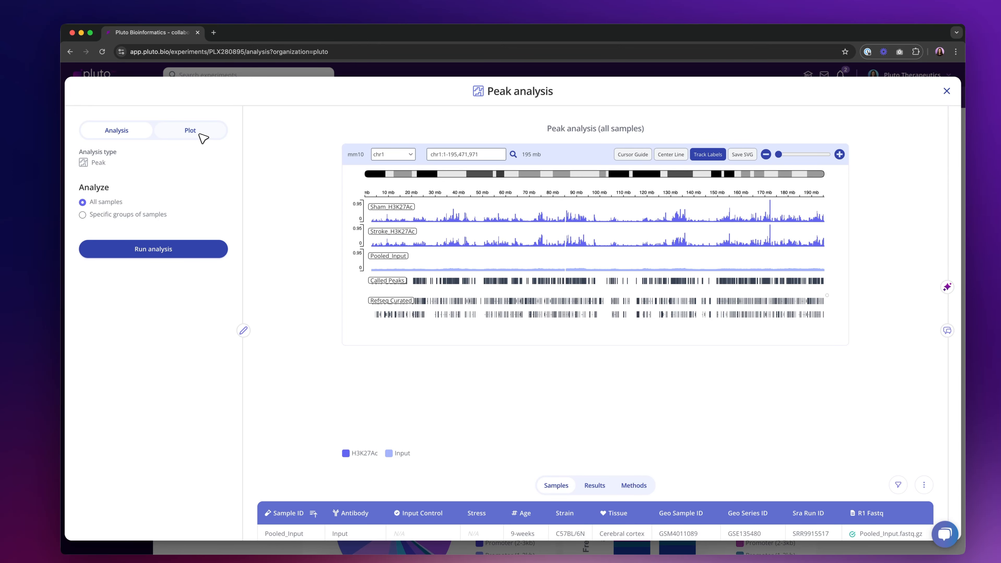
Open the plot settings and move the Input group above H3K27Ac in the legend
click(191, 130)
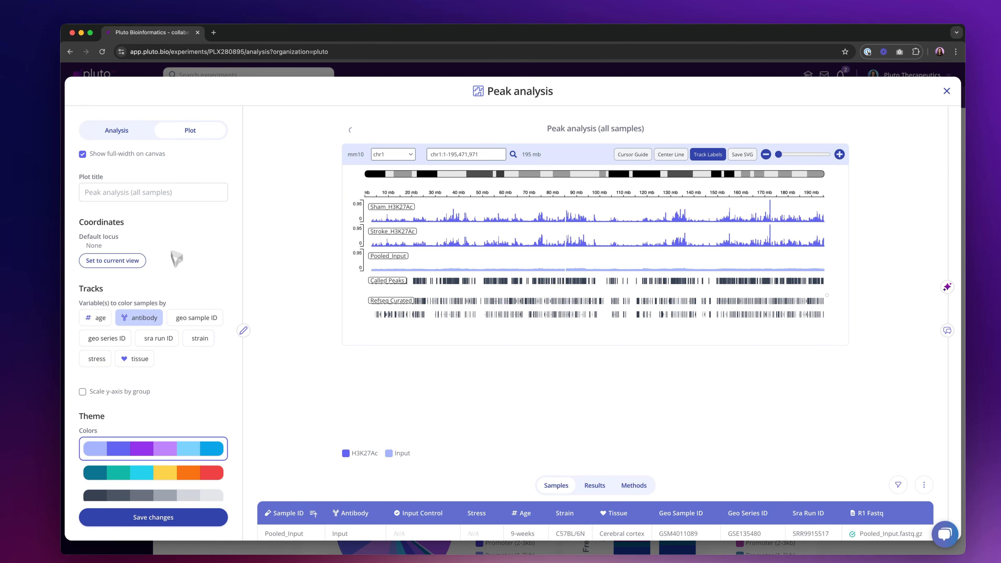
click(160, 335)
scroll(162, 323, down, 3)
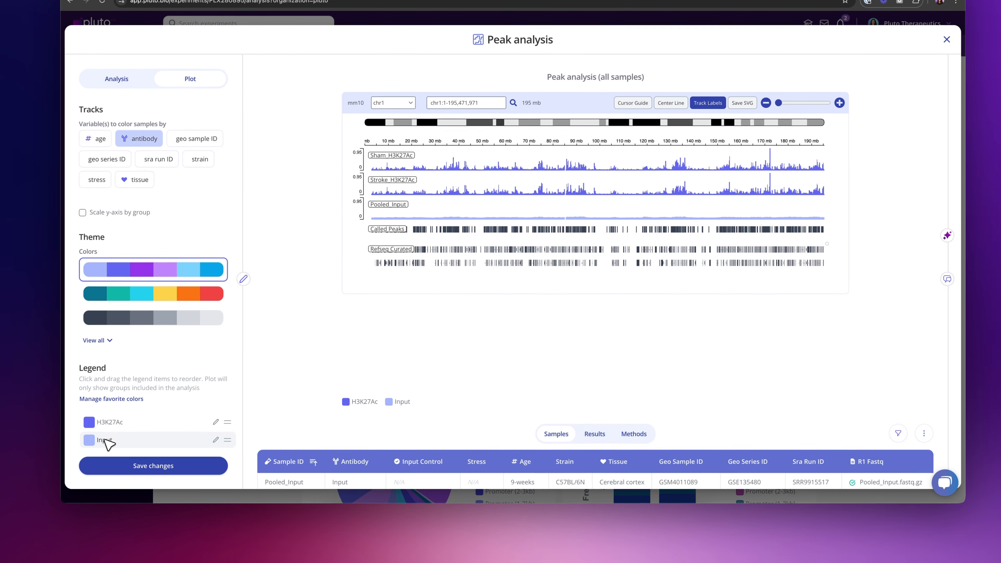
drag(227, 440, 230, 423)
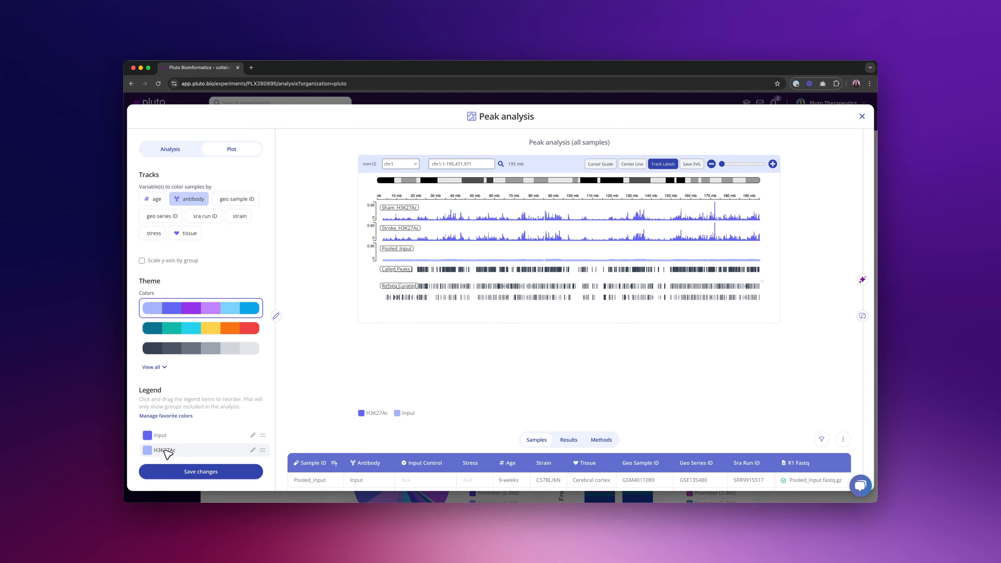
Add stress to the variables that color the tracks and move Input N/A to the top of the legend
scroll(284, 406, down, 3)
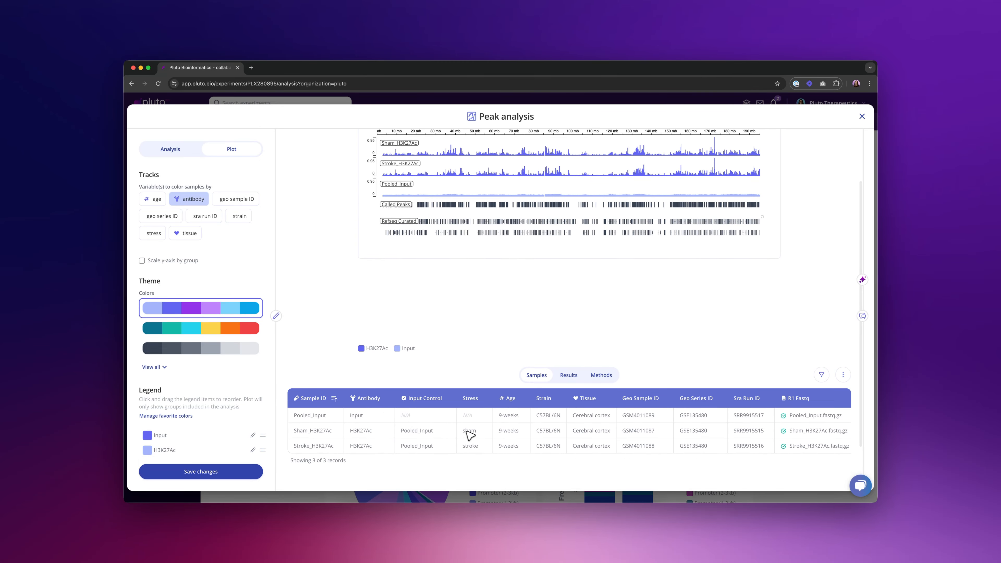
scroll(476, 347, up, 3)
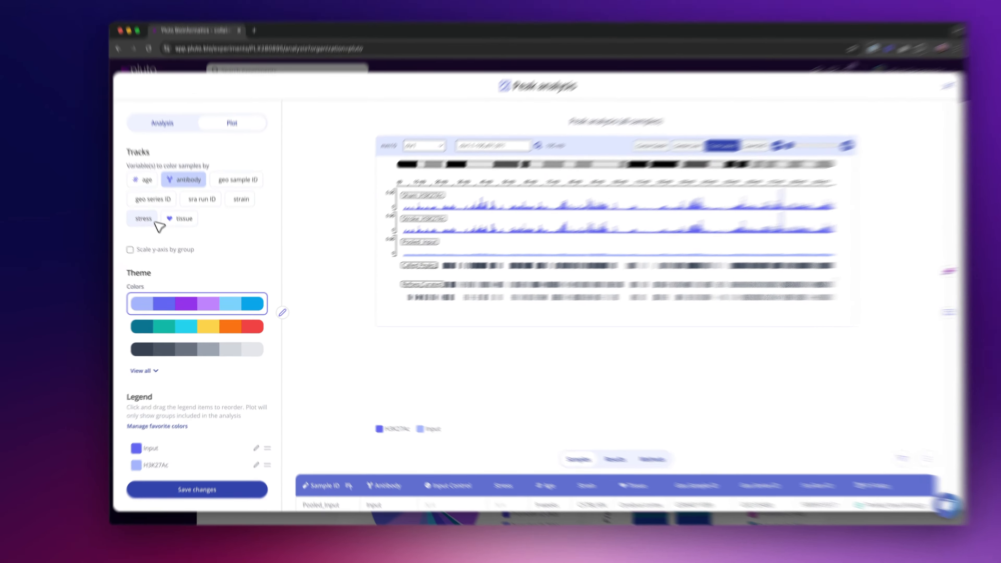
click(154, 234)
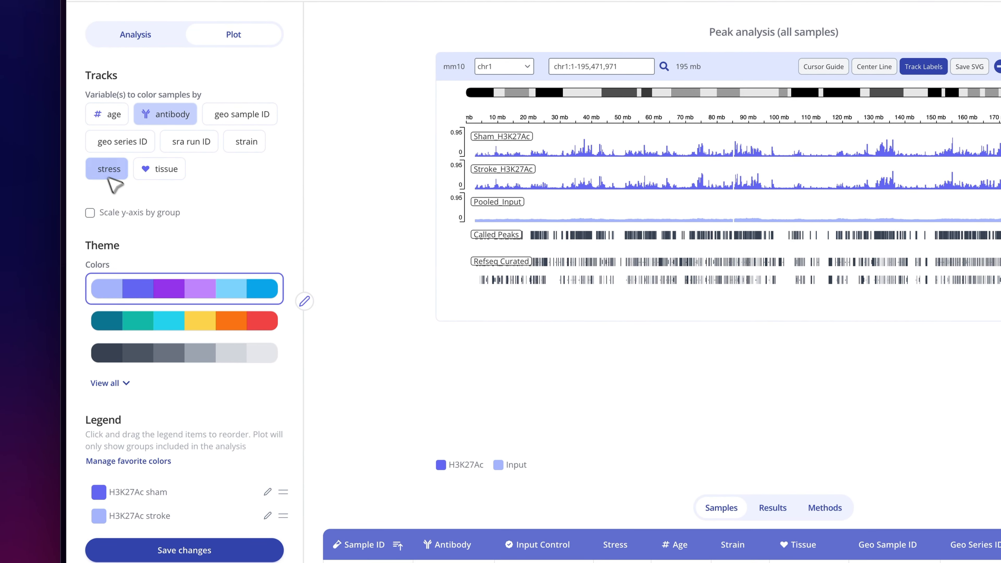
scroll(109, 179, down, 1)
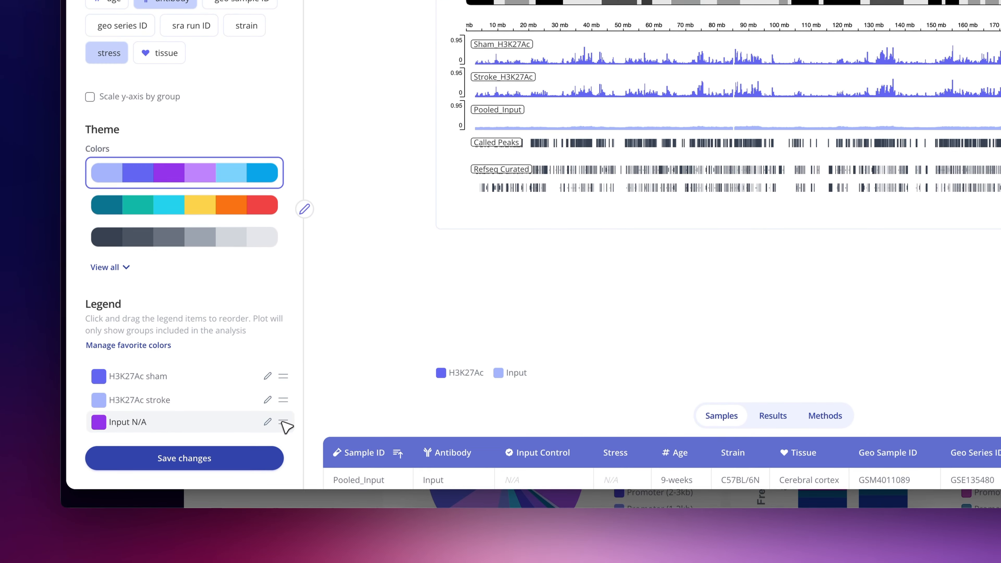
drag(282, 514, 282, 457)
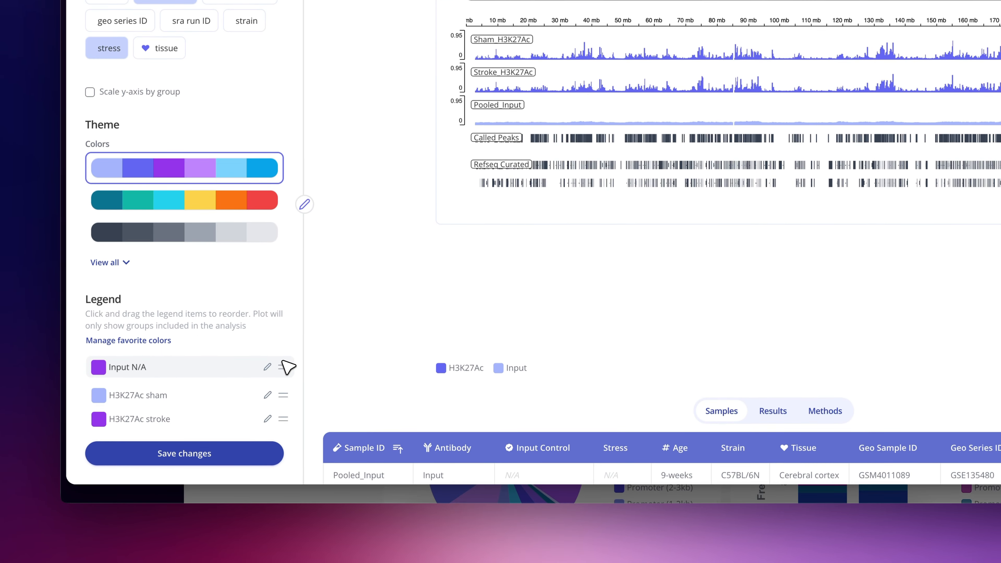
Set the Input N/A group's color to the organization gray #82898D
click(99, 371)
click(219, 314)
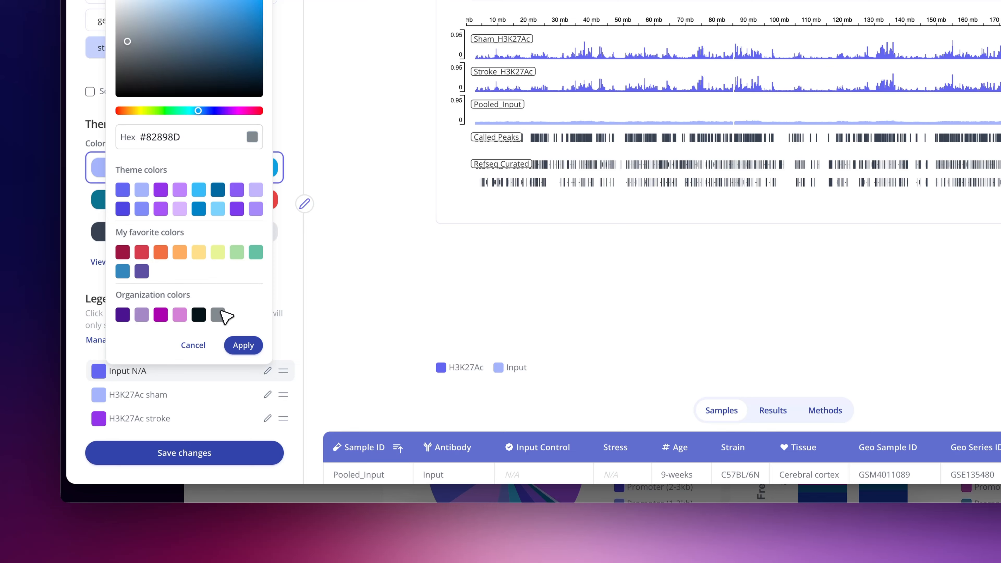
click(243, 346)
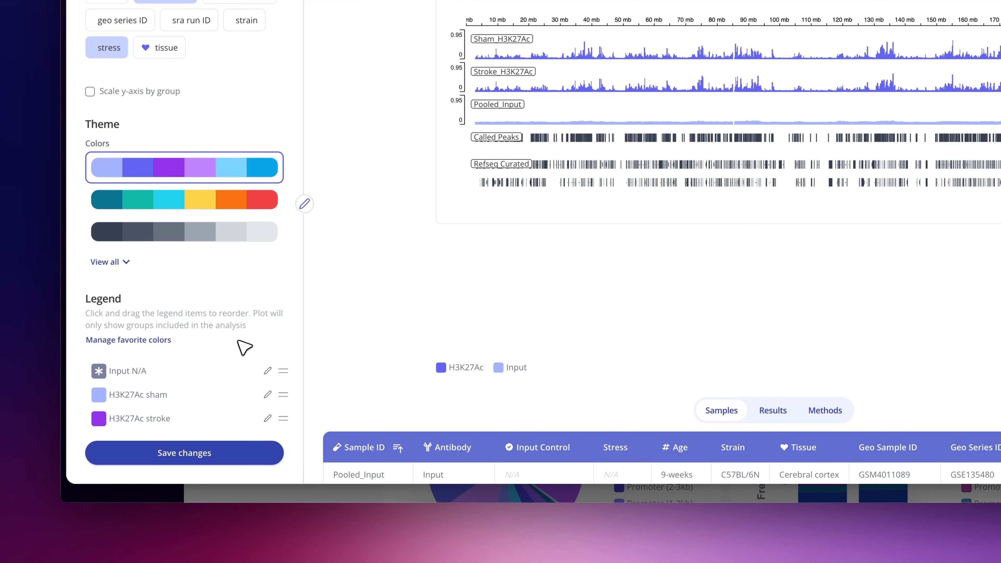
Set the H3K27Ac sham group's color to the organization pink #D682D8
click(105, 392)
click(161, 338)
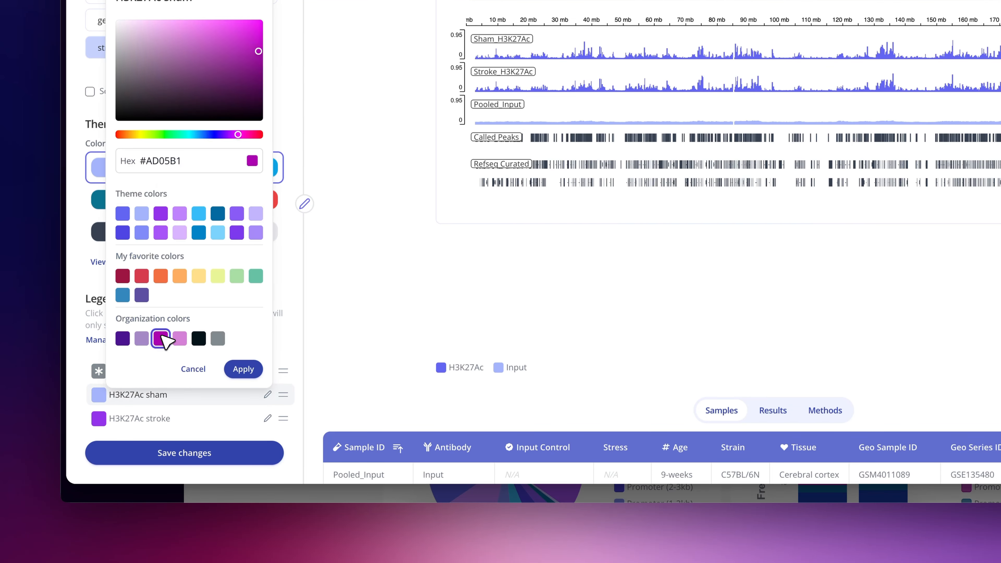
click(181, 339)
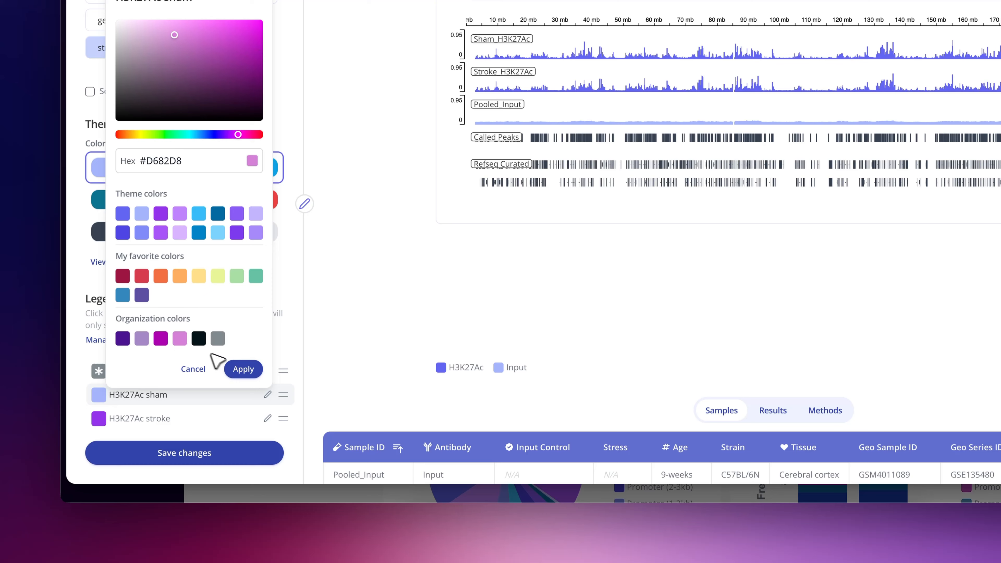
click(243, 369)
Set the H3K27Ac stroke group's color to the organization magenta #AD05B1 and save the plot changes
click(103, 419)
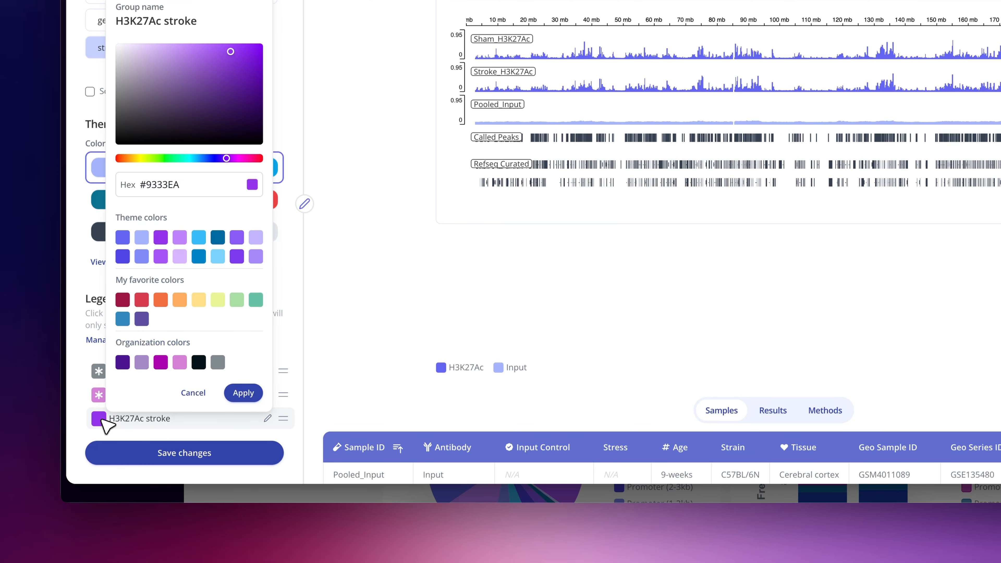
click(161, 362)
click(243, 393)
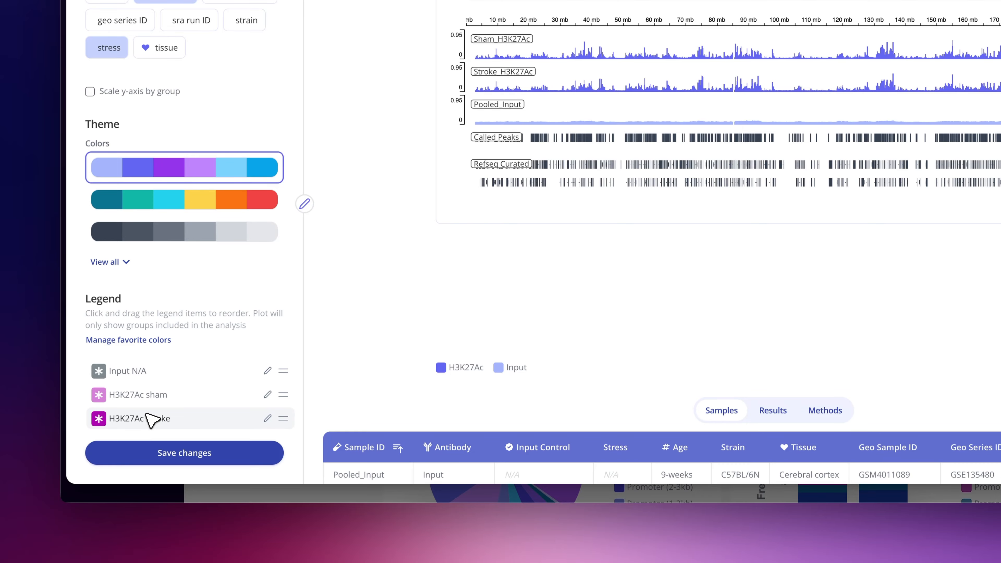
click(200, 457)
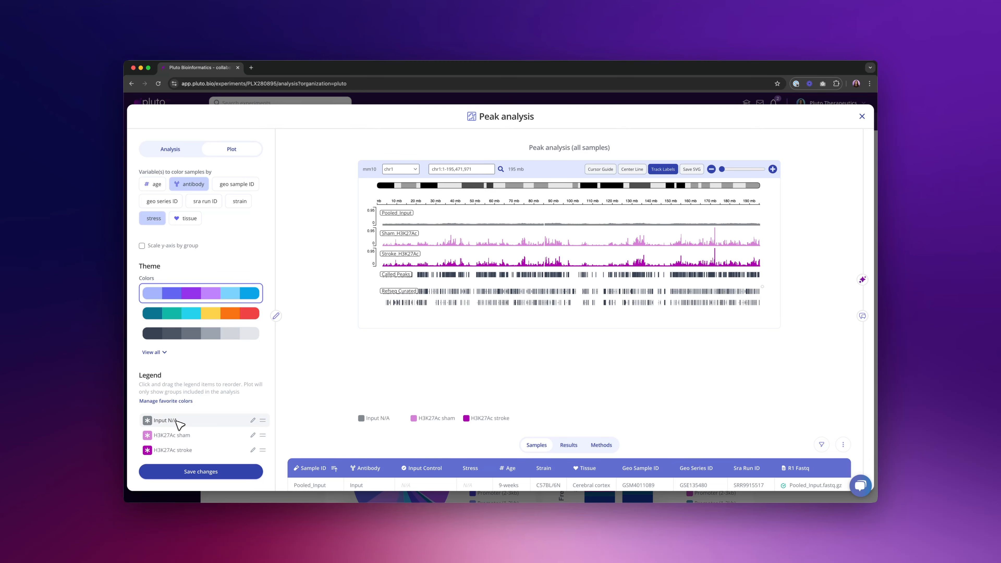
Rename the Input N/A legend group as "Input" and save the plot changes
scroll(304, 417, down, 3)
scroll(307, 419, down, 1)
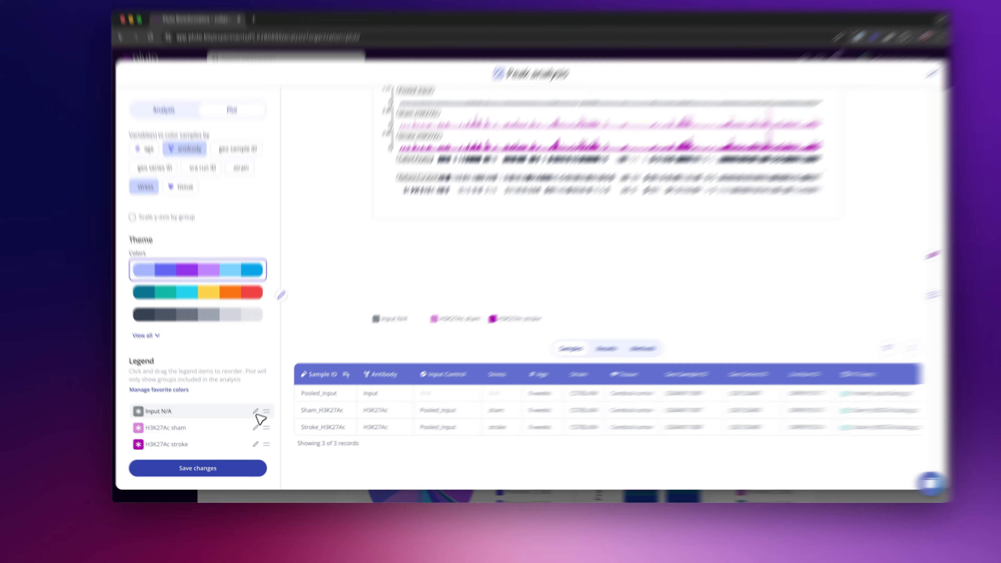
click(252, 420)
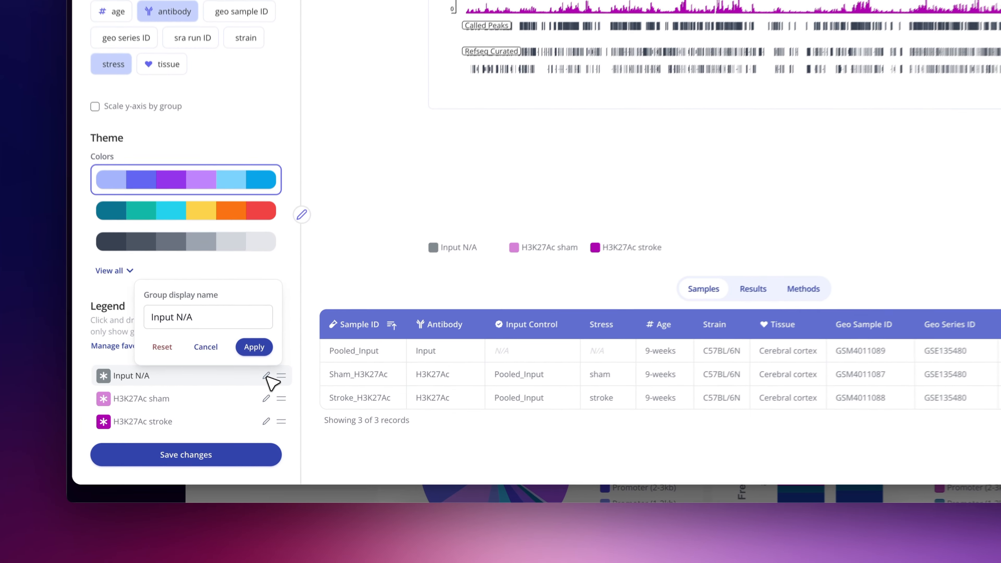
key(BackSpace)
key(BackSpace)
key(BackSpace)
key(BackSpace)
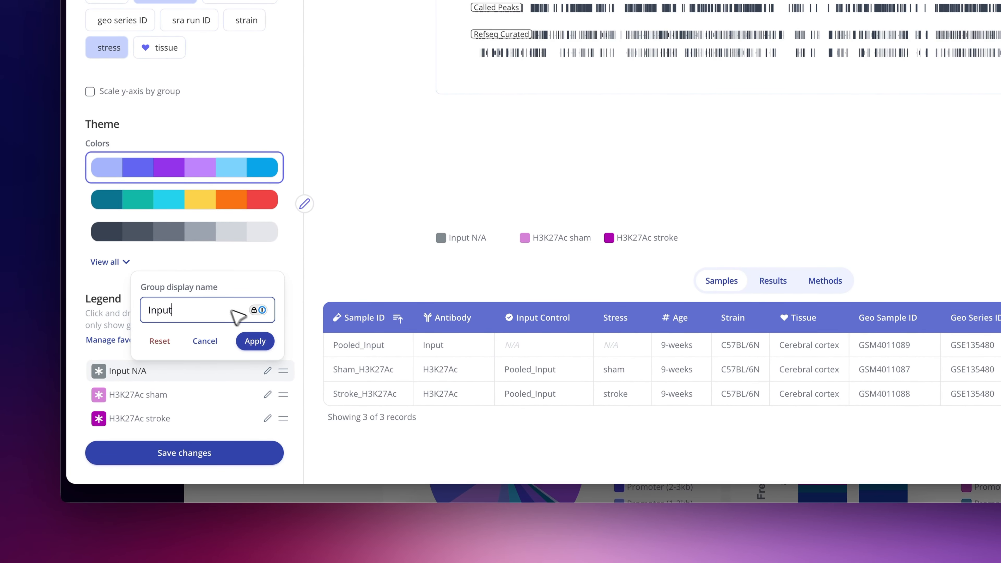
click(263, 342)
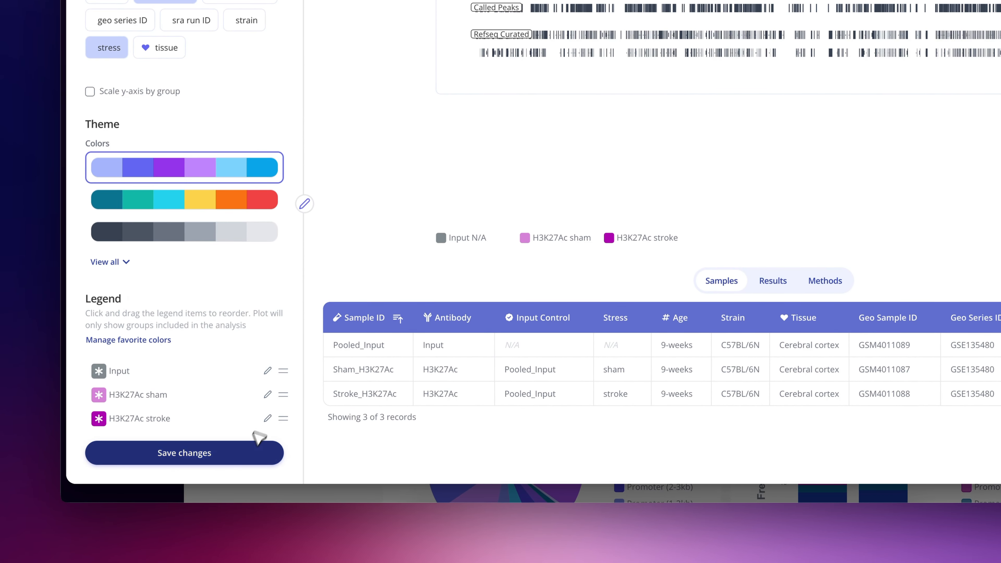
click(255, 453)
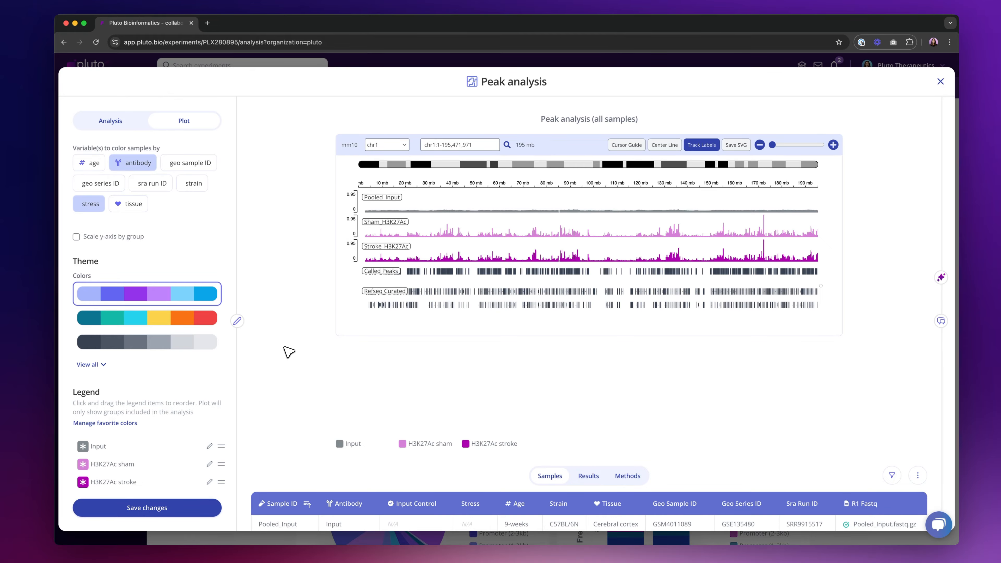
Search the genome viewer for the gene btf3 and jump to its locus
scroll(172, 372, up, 5)
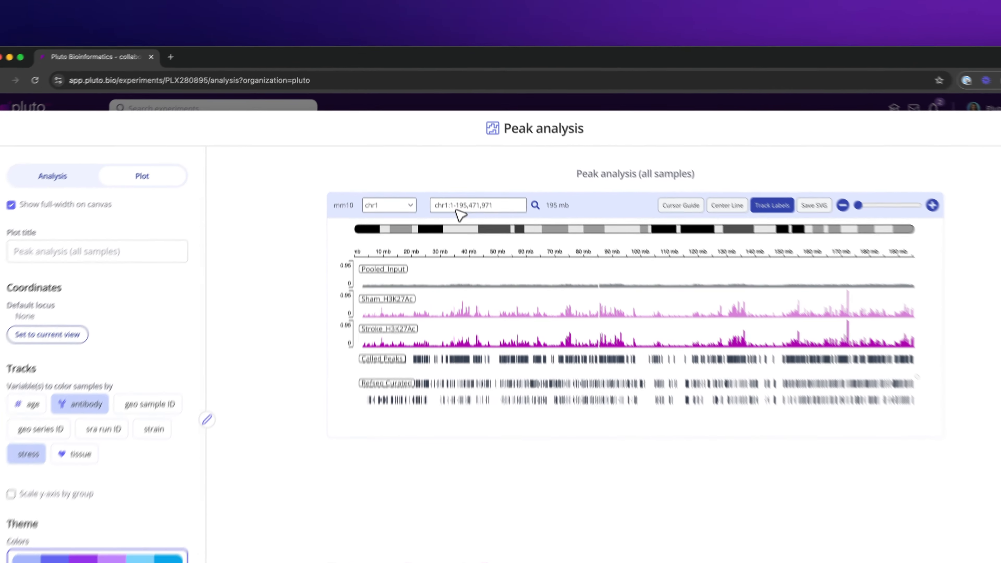
click(449, 156)
text(bt)
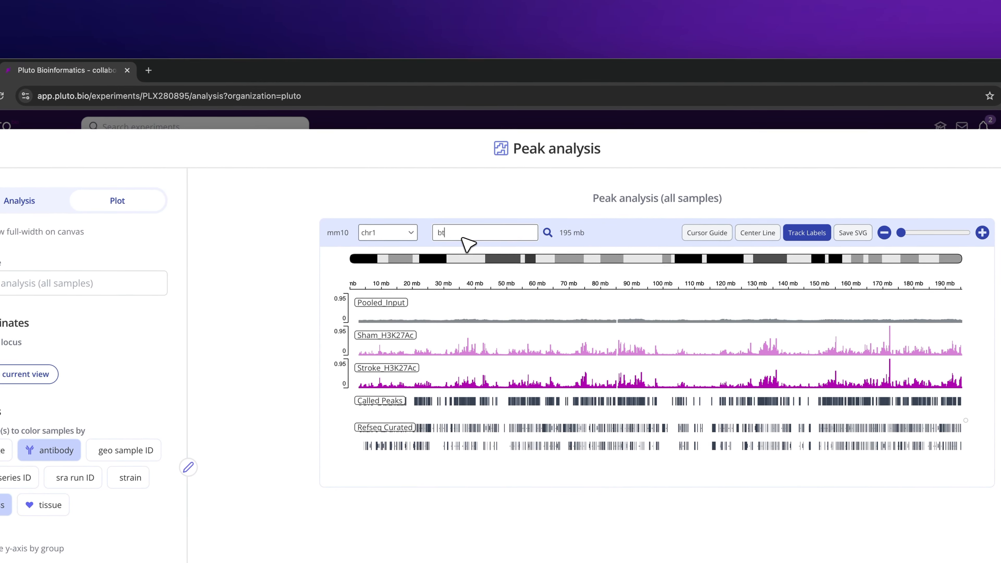
text(f3)
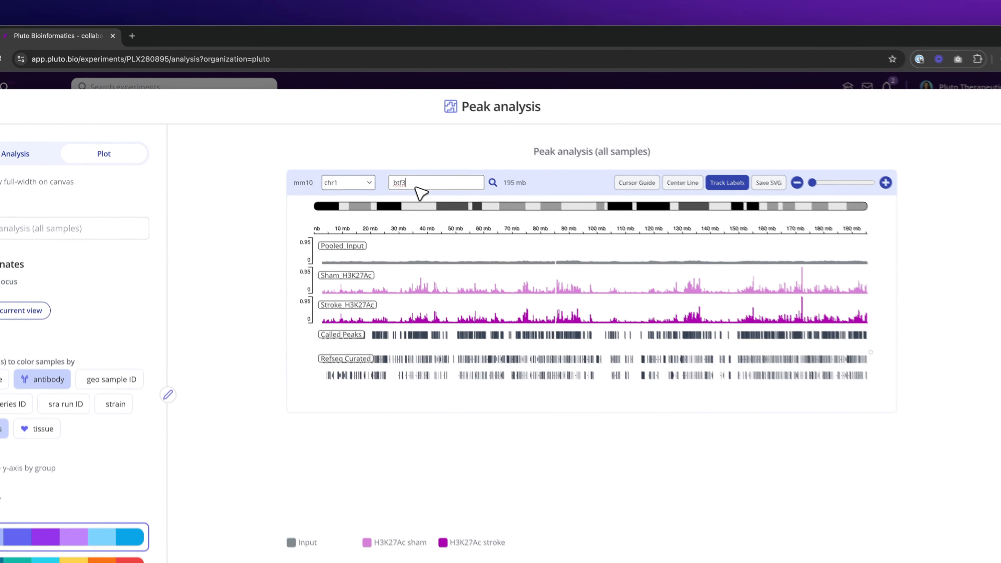
key(Return)
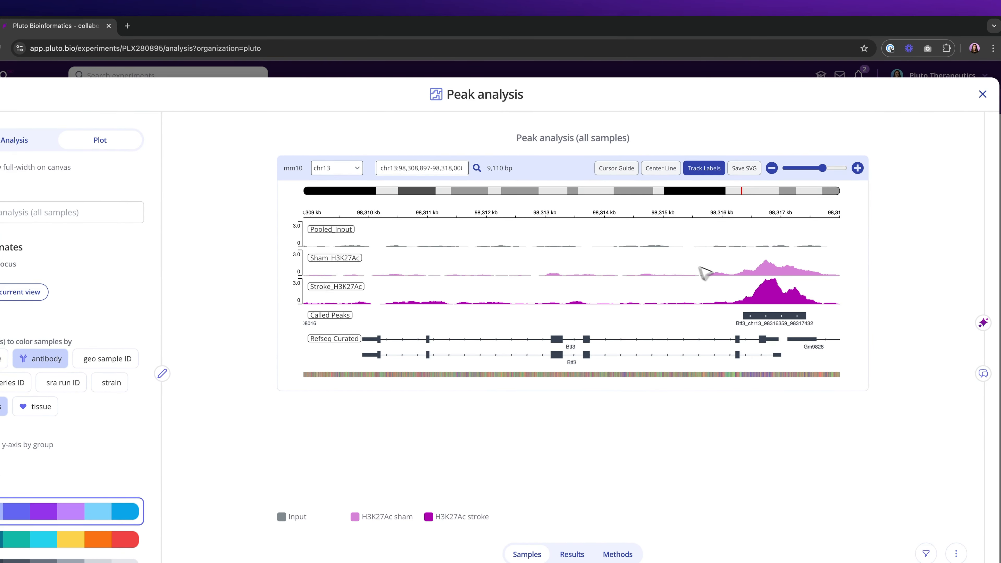
Shift the tracks around the Btf3 peak and set the default locus to the current view, chr13:98,311,706-98,320,816
drag(702, 272, 663, 281)
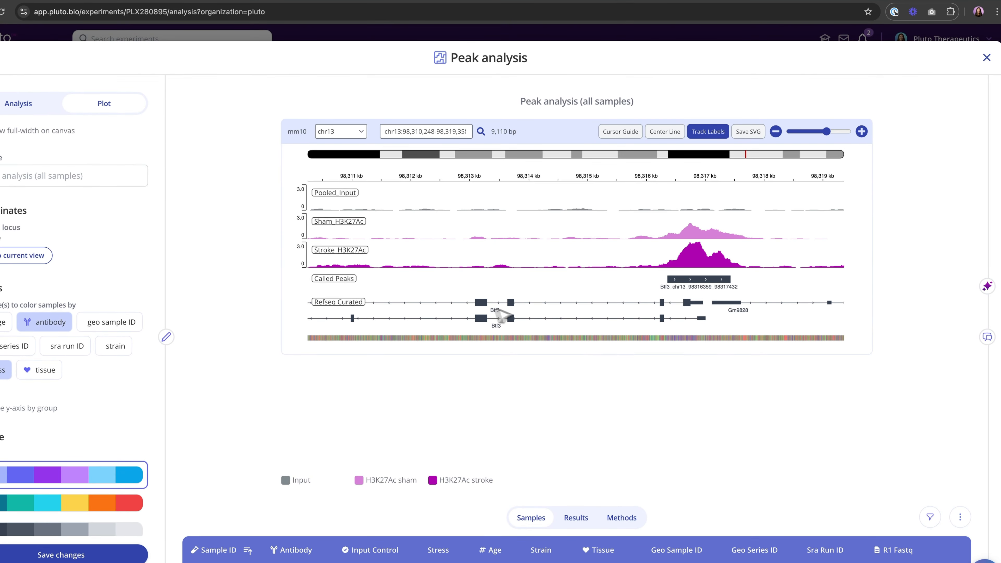
drag(726, 303, 597, 301)
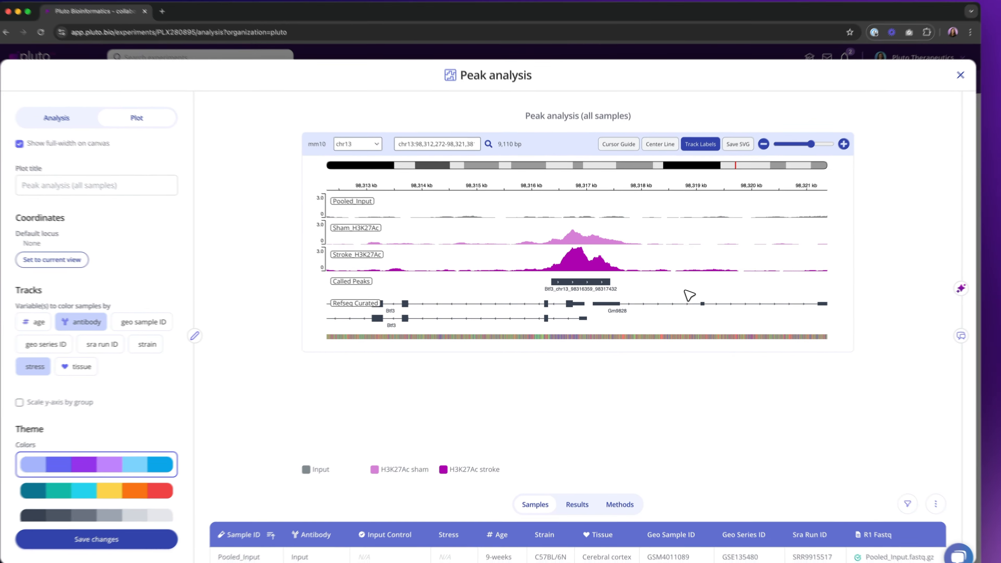
drag(685, 291, 651, 293)
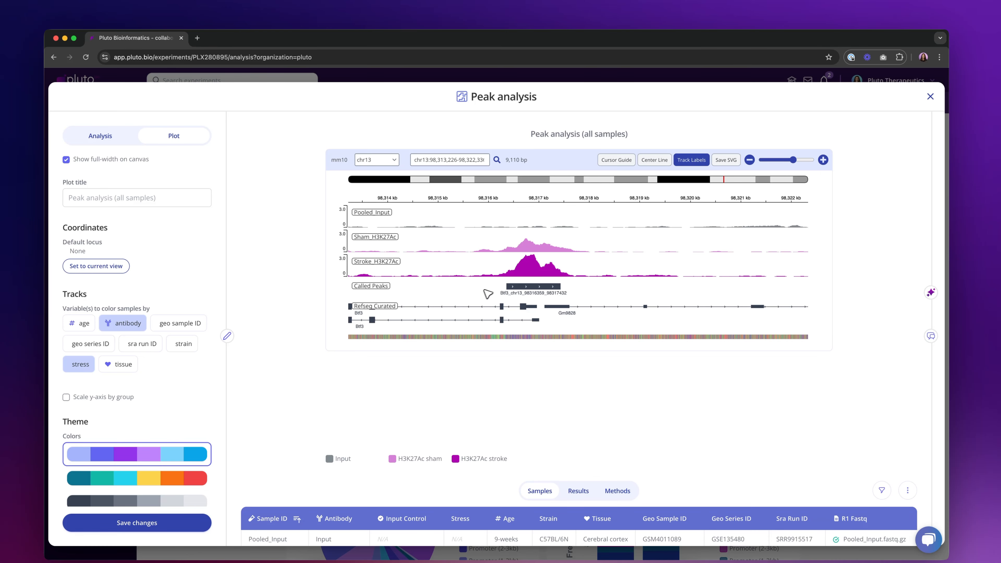
drag(484, 290, 559, 294)
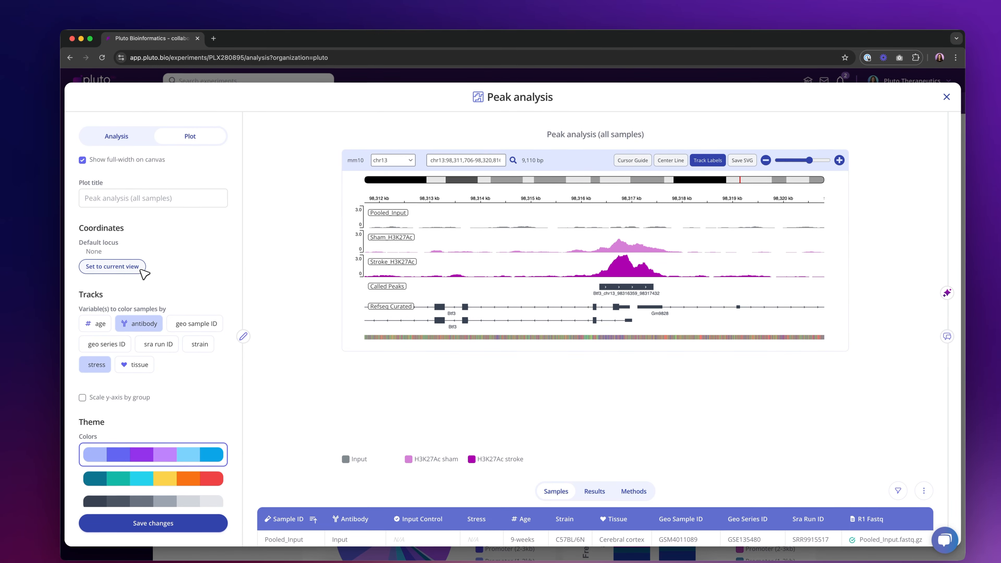
click(115, 265)
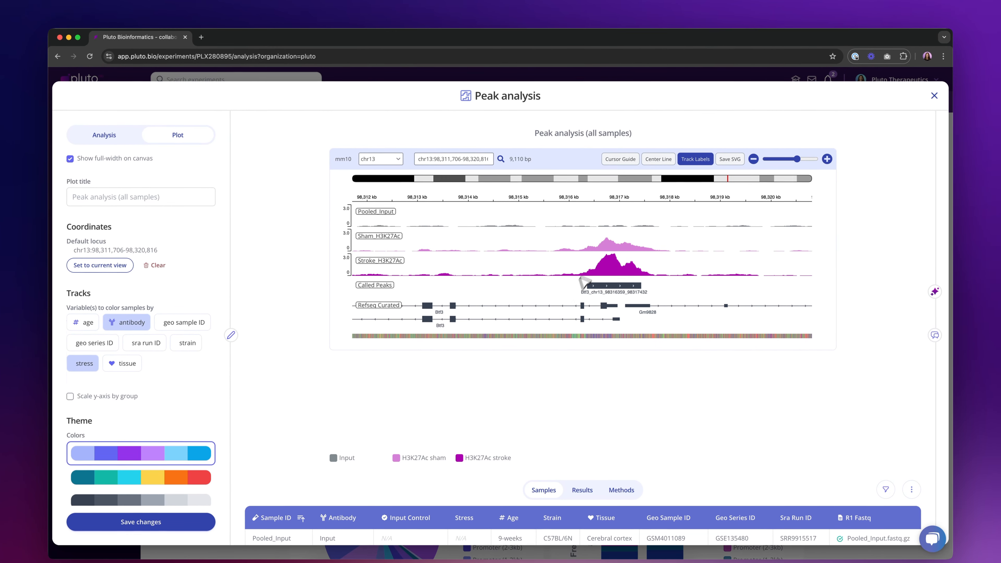
Reset the default locus to the shifted view chr13:98,311,715-98,320,825, then save the plot changes and close the analysis
drag(666, 286, 546, 286)
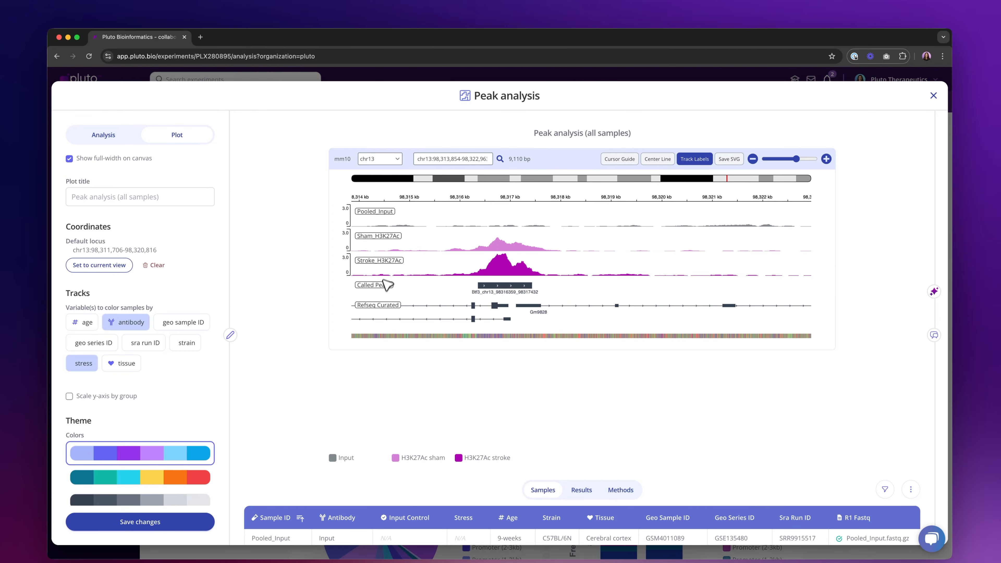
drag(493, 270, 591, 275)
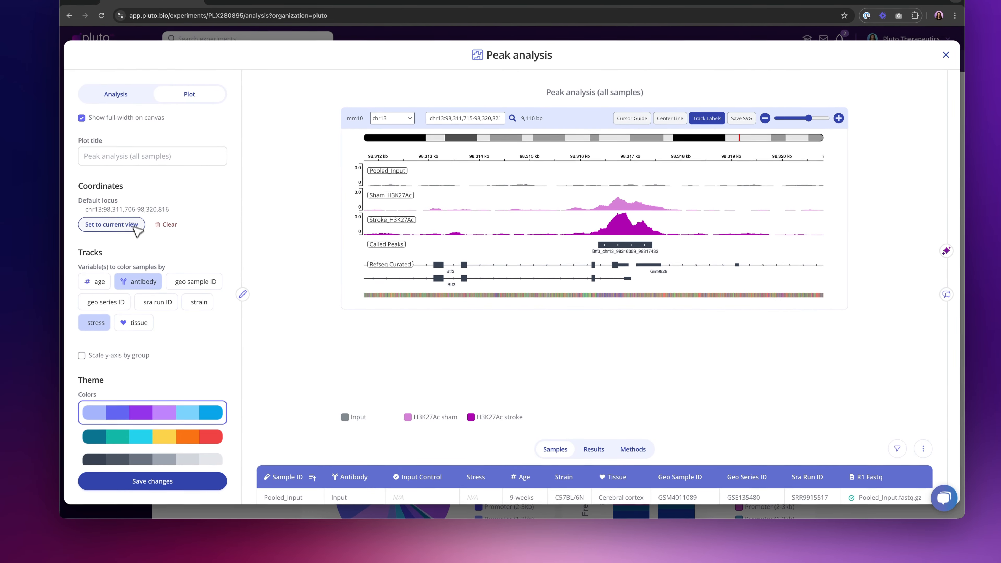
click(130, 253)
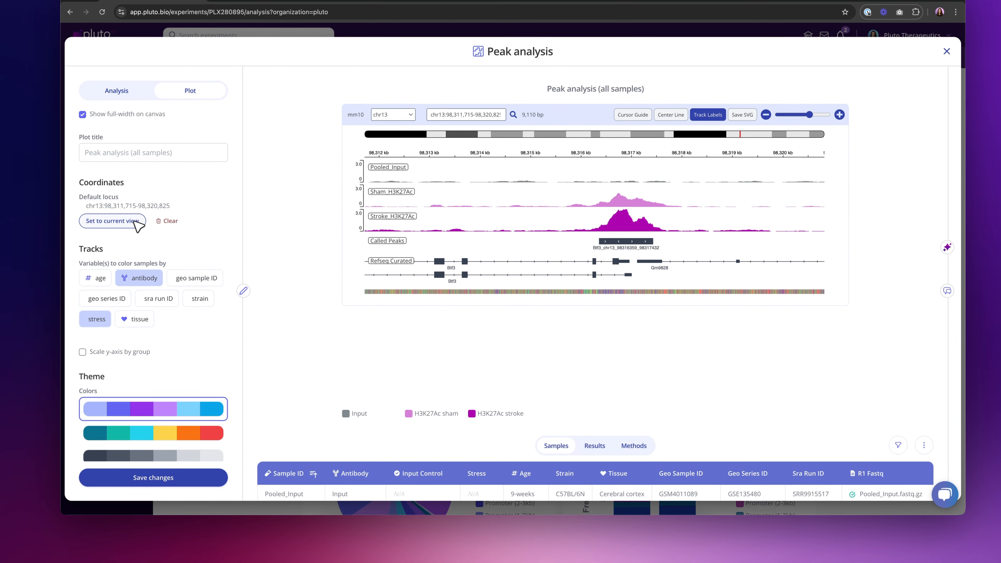
click(147, 476)
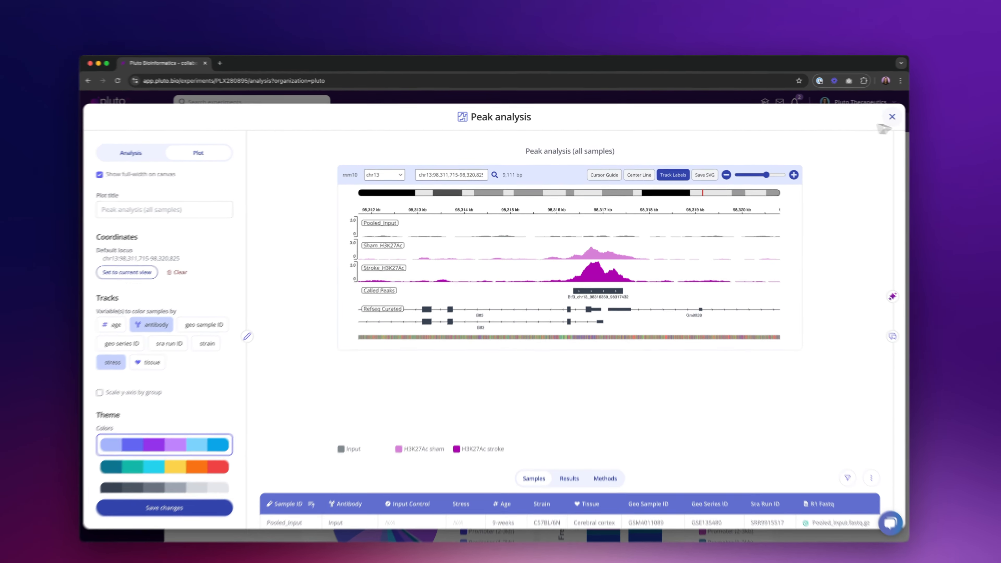
click(862, 117)
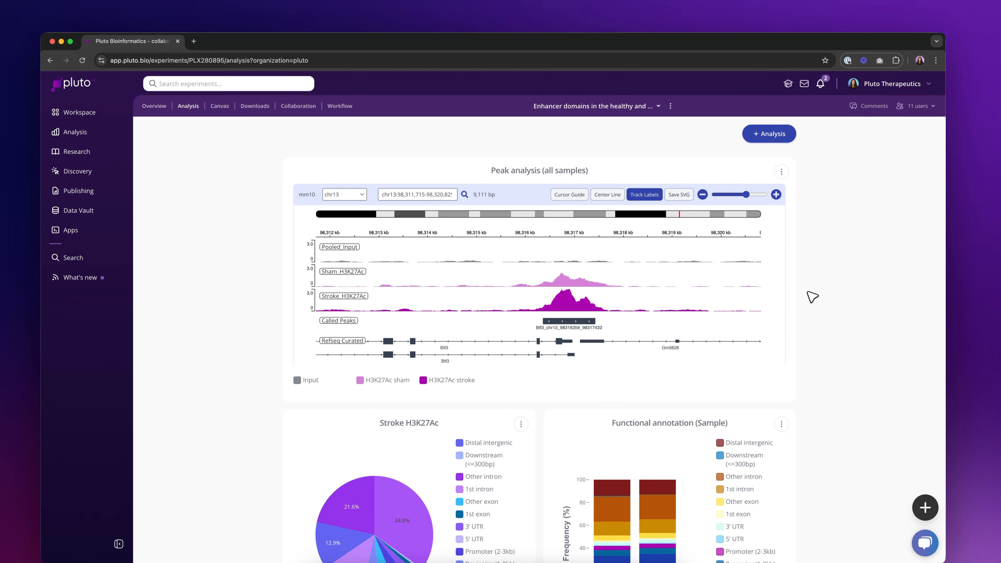
Review the methods of the peak analysis plot, copy the methods text and close it
click(781, 171)
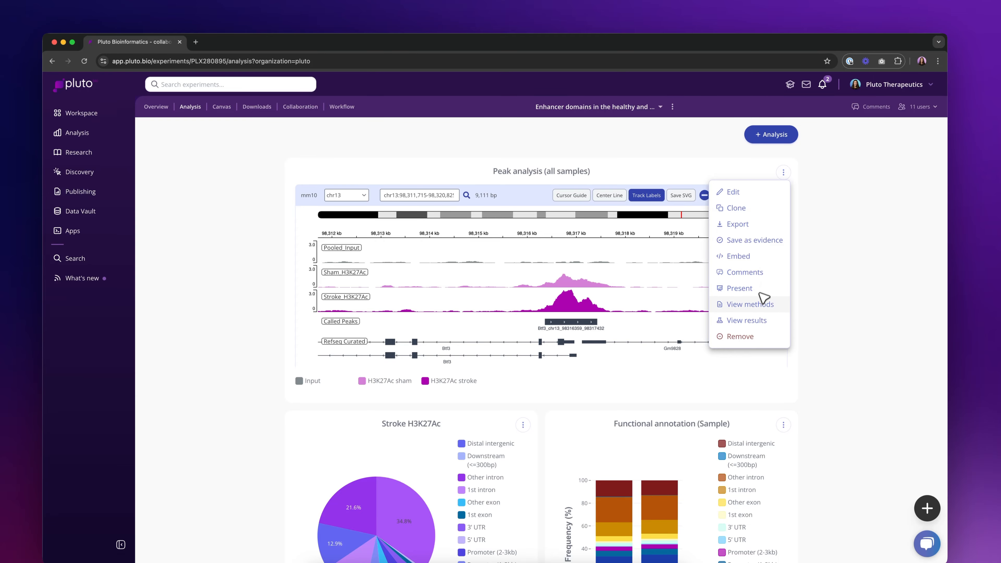
click(763, 305)
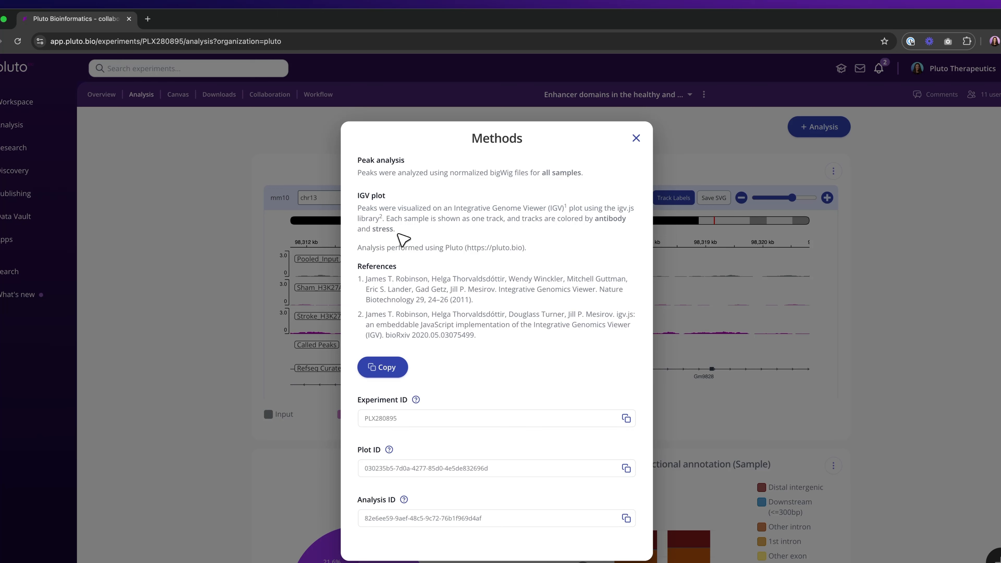
drag(414, 233, 600, 220)
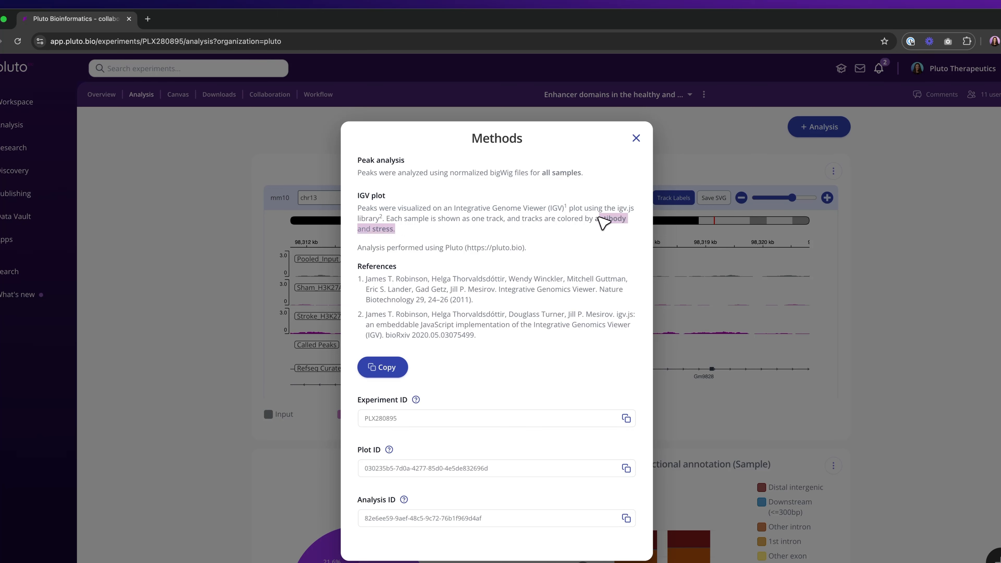
click(548, 224)
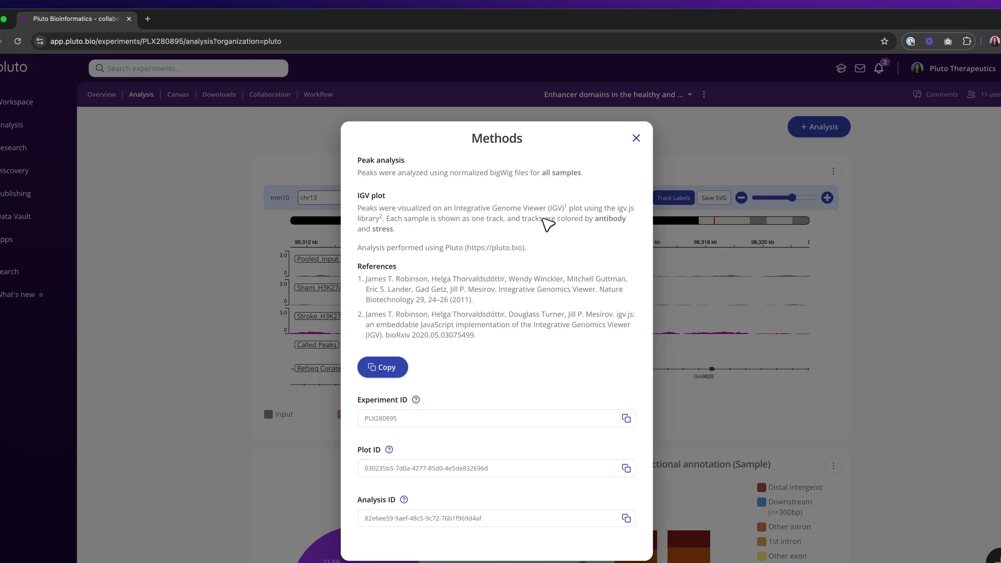
click(402, 366)
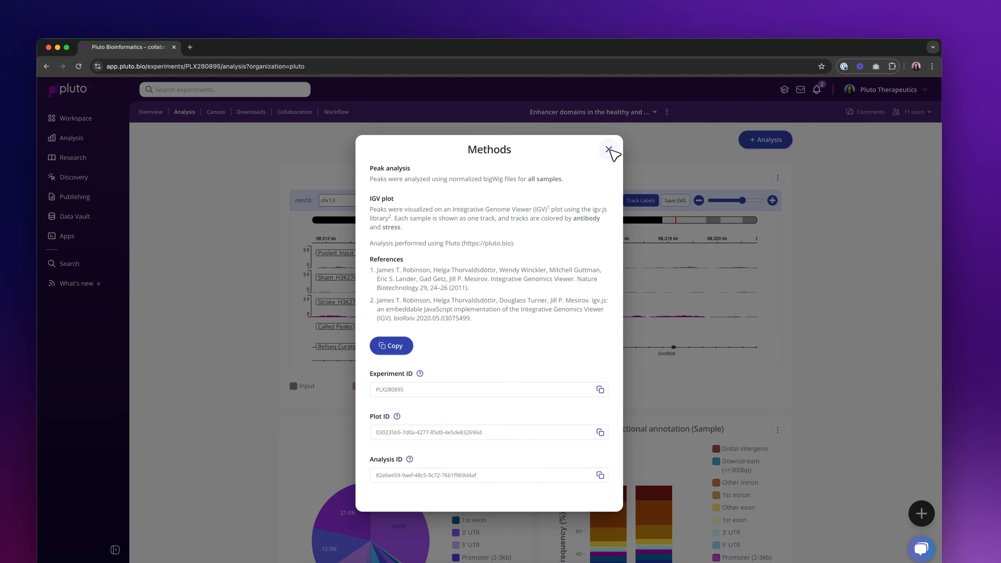
click(609, 150)
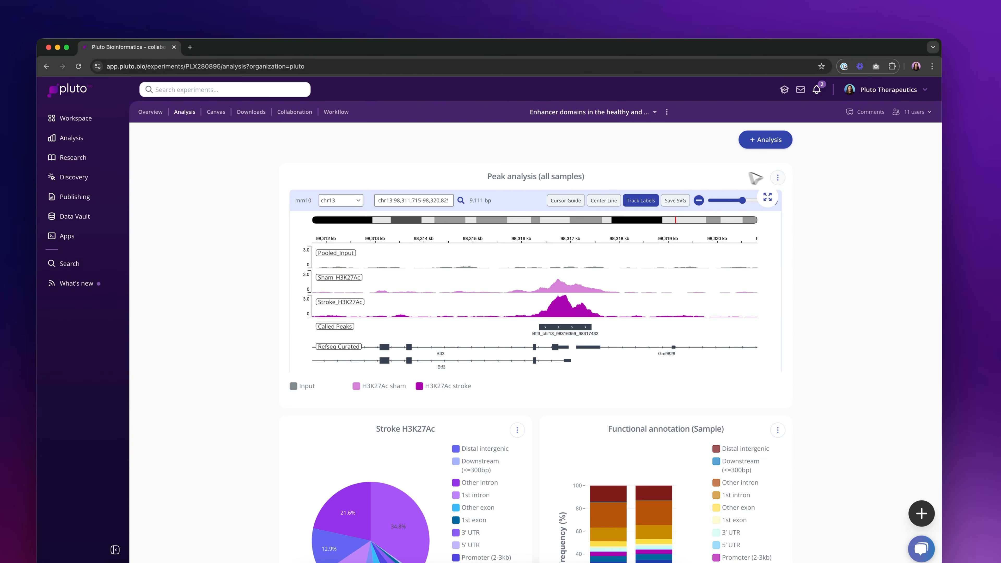
Examine the result files behind the peak analysis plot, then return to the Btf3 peak in the plot
click(778, 178)
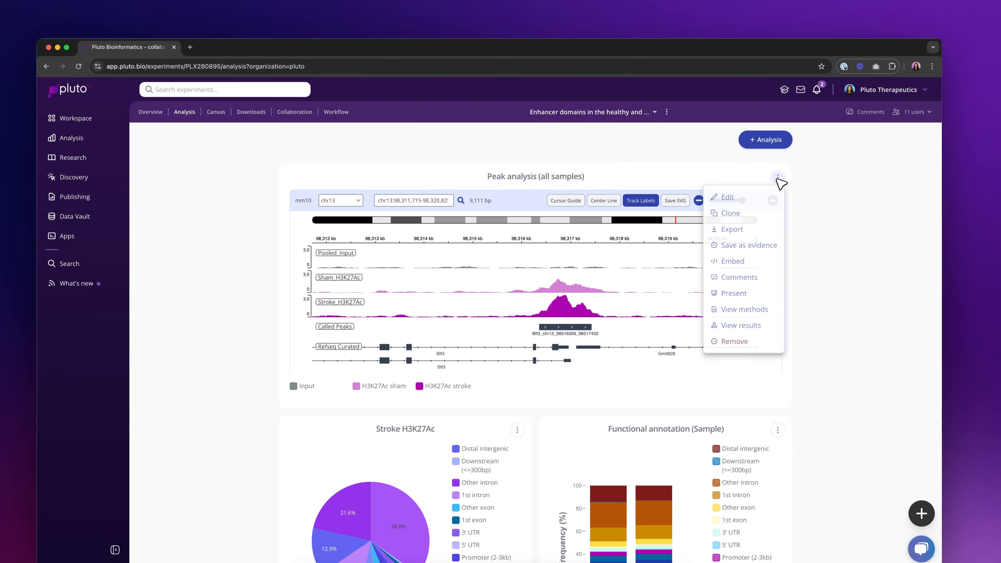
click(766, 325)
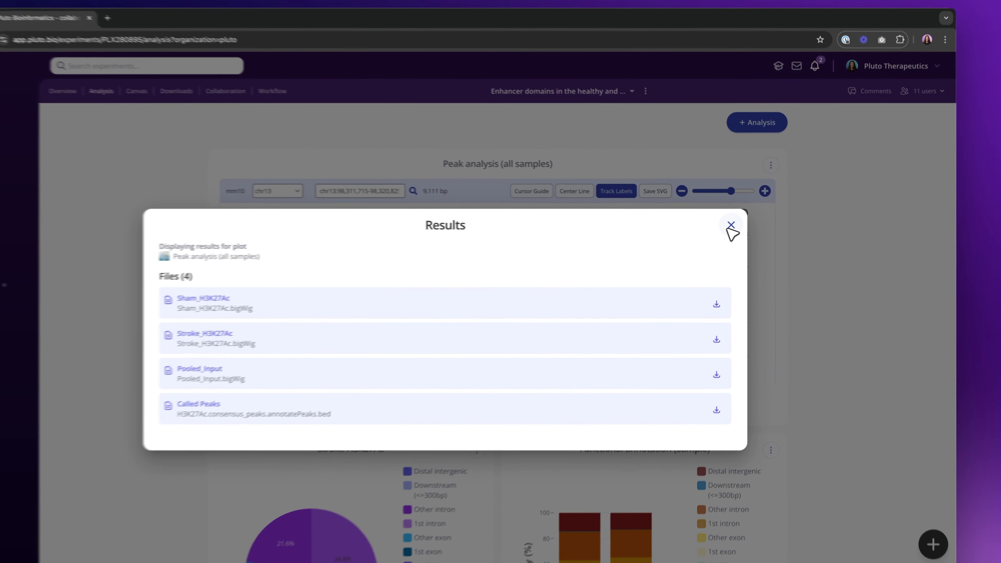
click(820, 164)
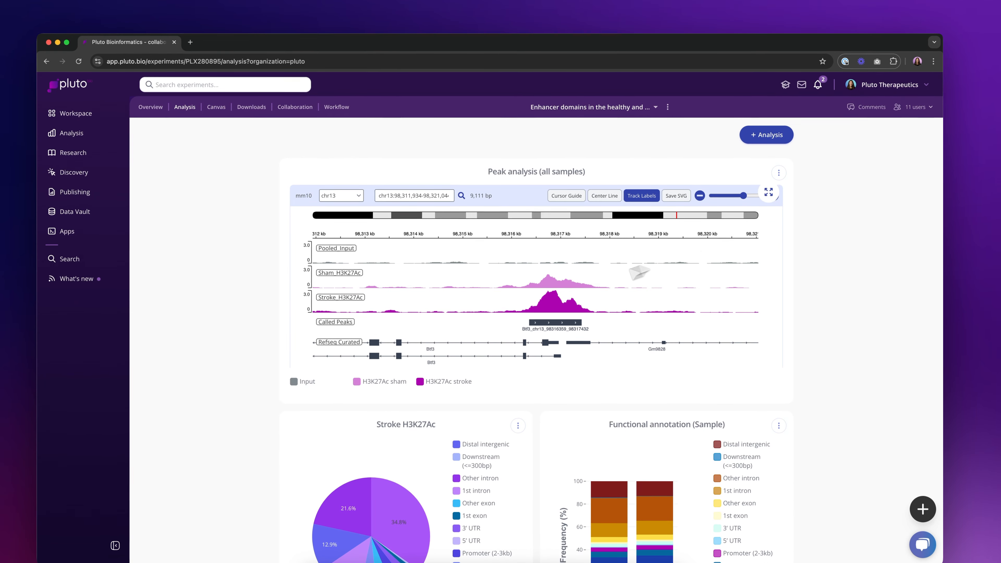
drag(574, 292, 563, 293)
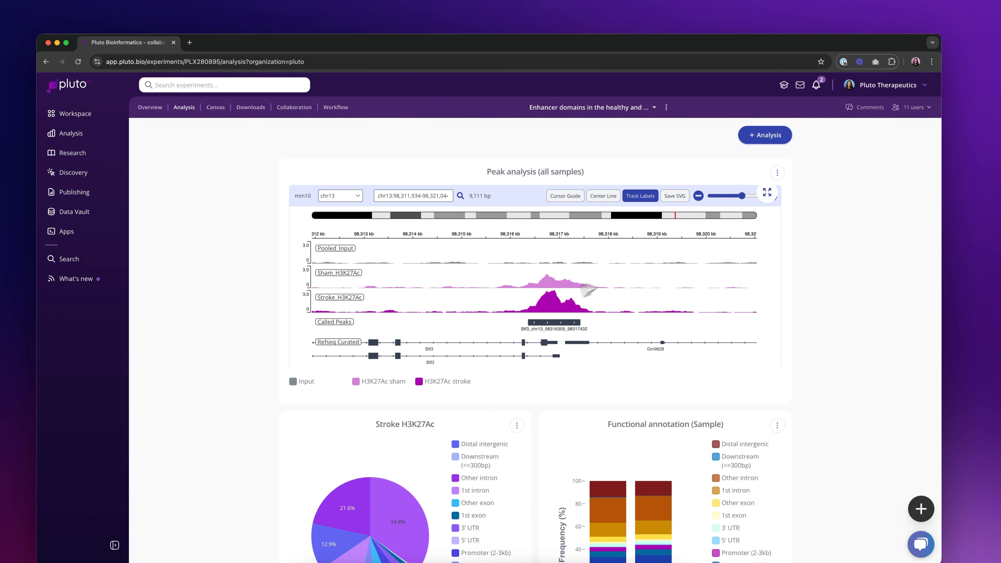
Open the peak analysis plot for export, enlarge its canvas to 1099 × 553 px and bring the whole Btf3 gene into view
click(778, 173)
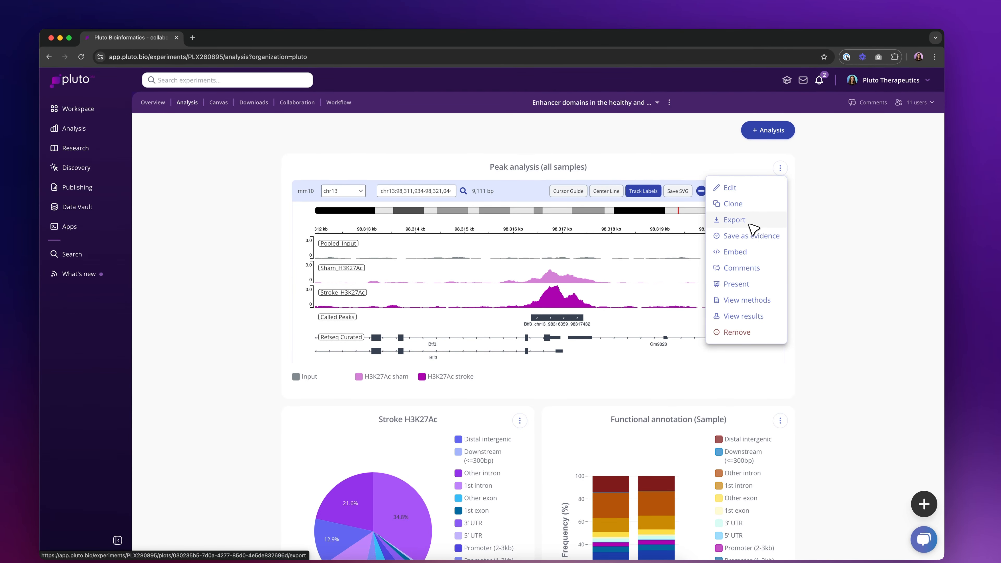
click(735, 220)
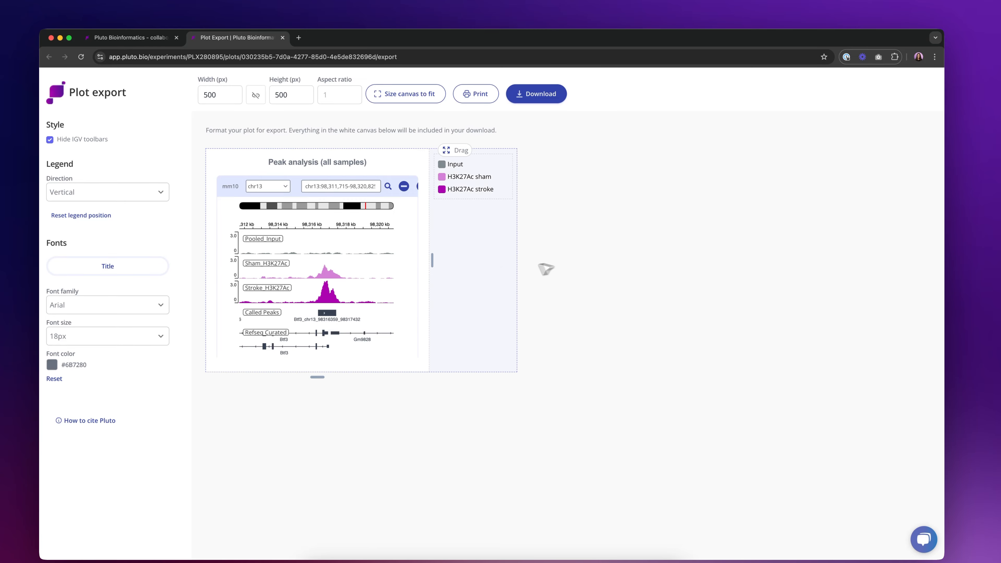
drag(432, 261, 710, 257)
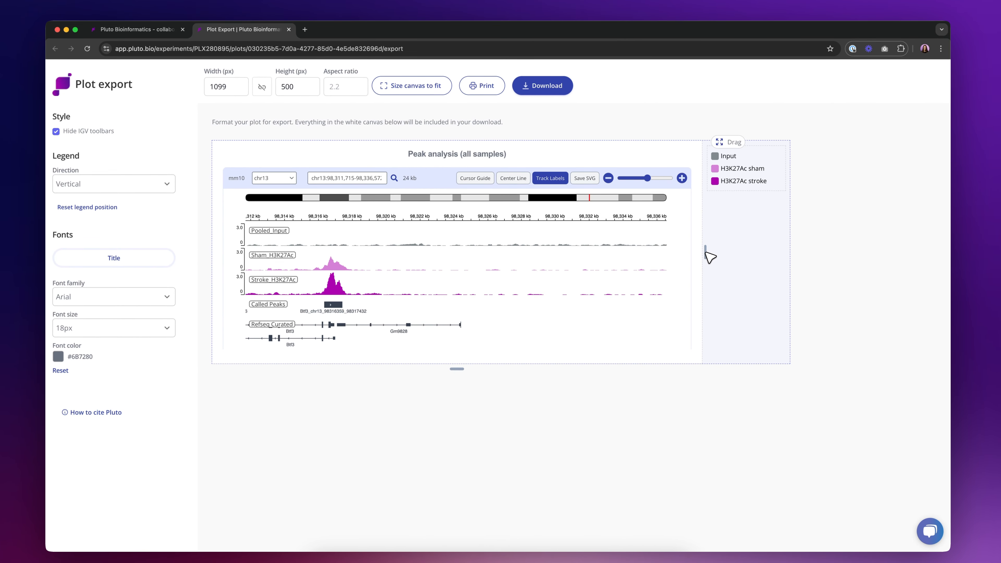
drag(457, 393, 459, 396)
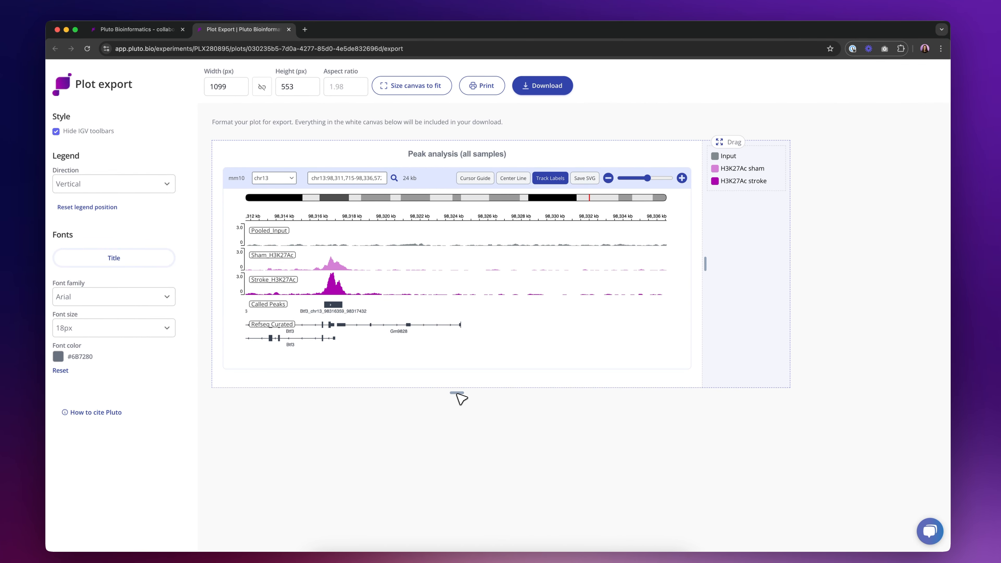
drag(351, 309, 586, 303)
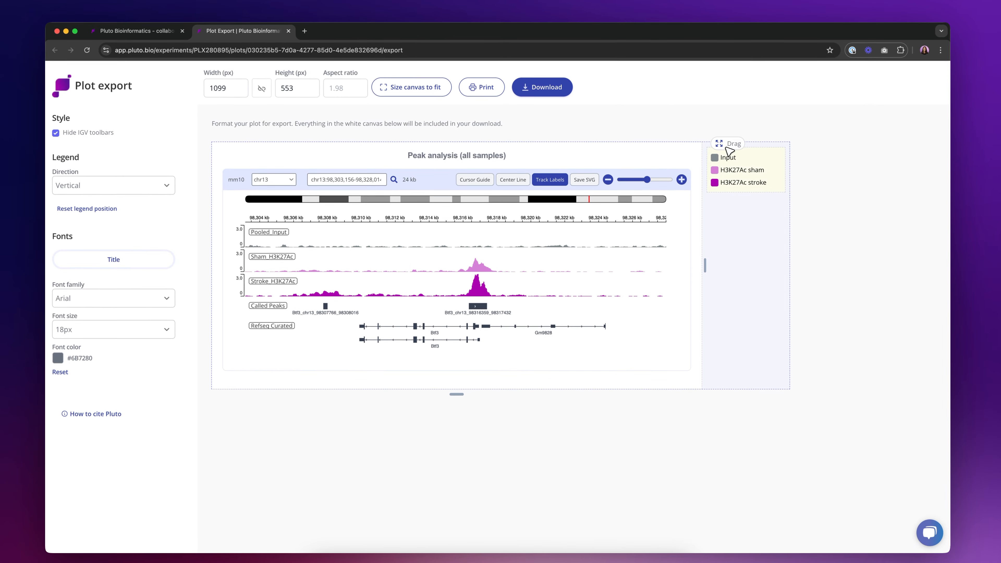
Move the legend below the plot, set its direction to Horizontal and center it under the tracks
drag(738, 146, 341, 394)
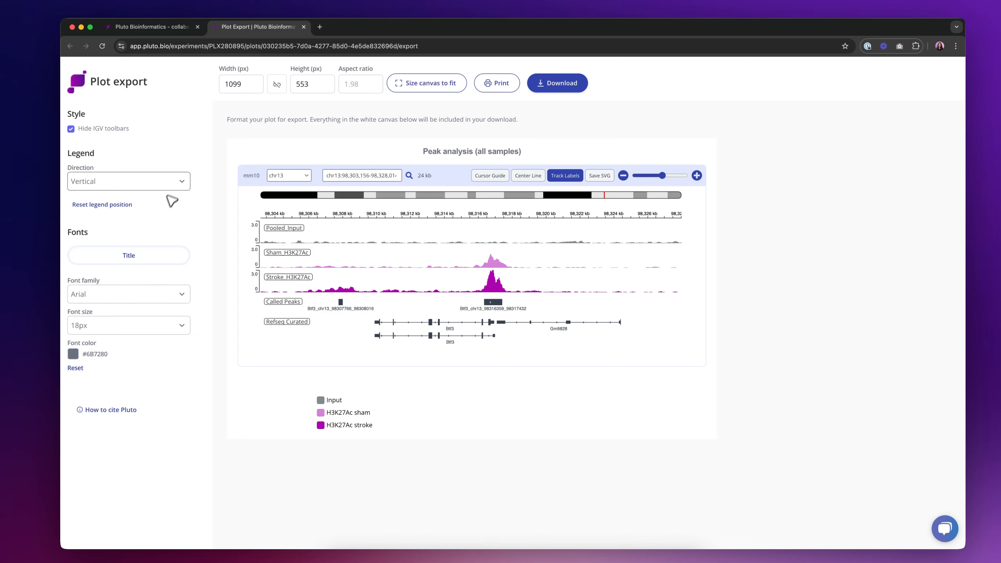
click(174, 186)
click(170, 202)
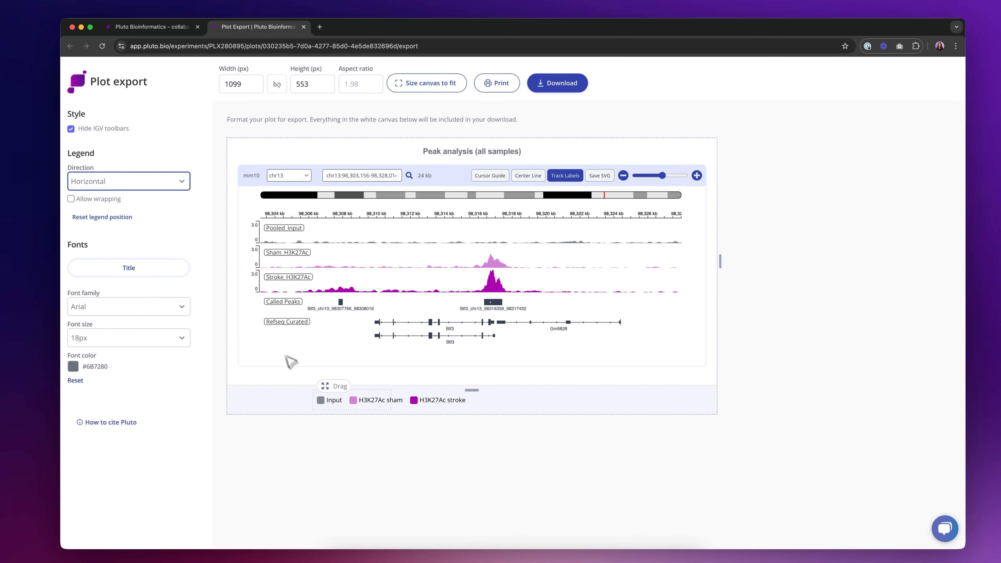
drag(339, 388, 422, 380)
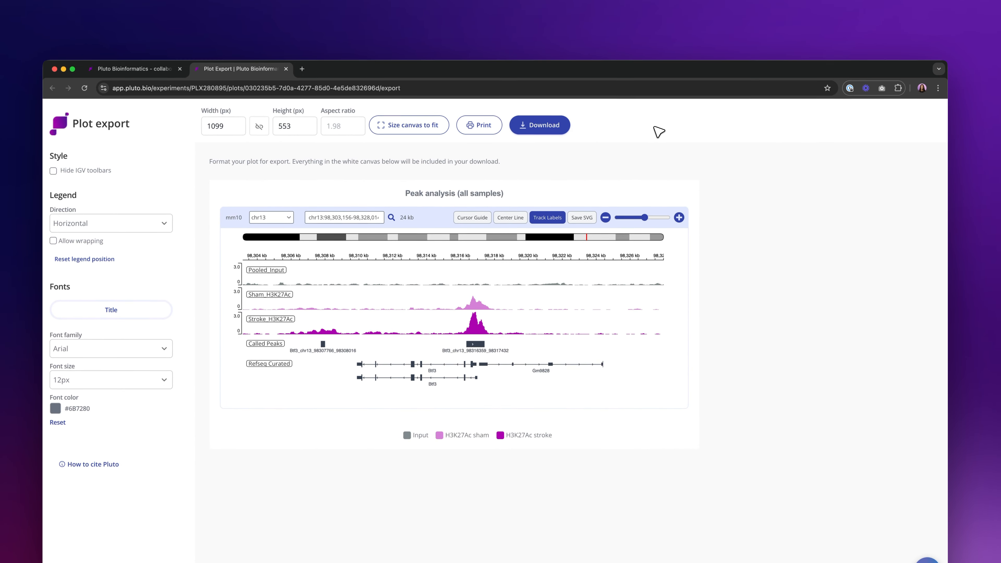
Check the download formats offered for the exported plot, then return to the experiment's analysis page
click(538, 125)
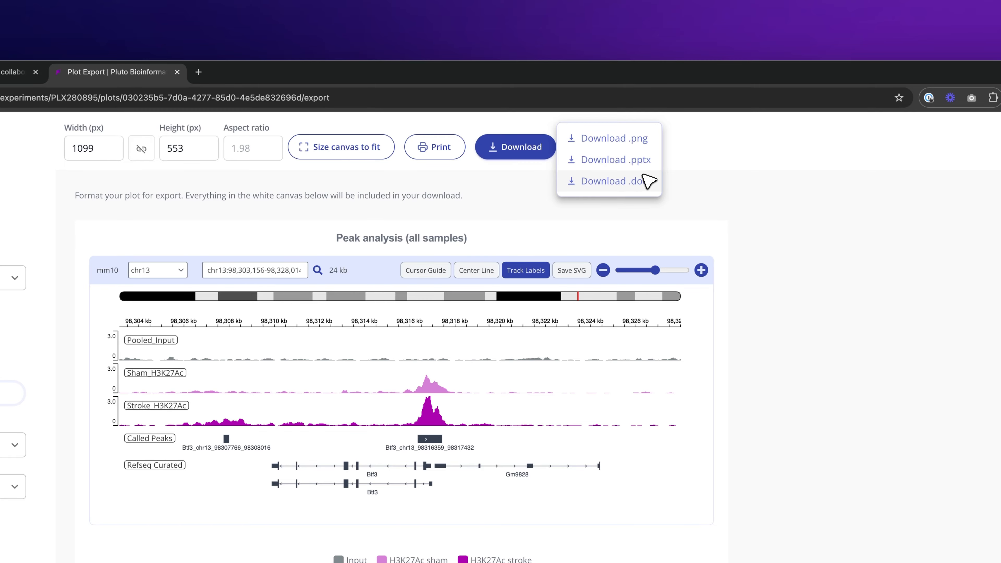
click(732, 153)
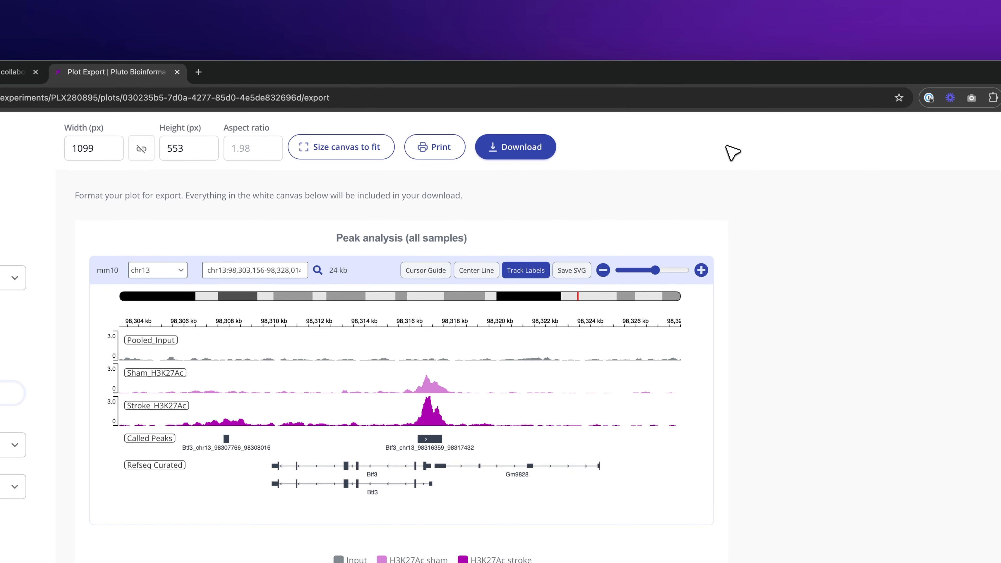
click(169, 68)
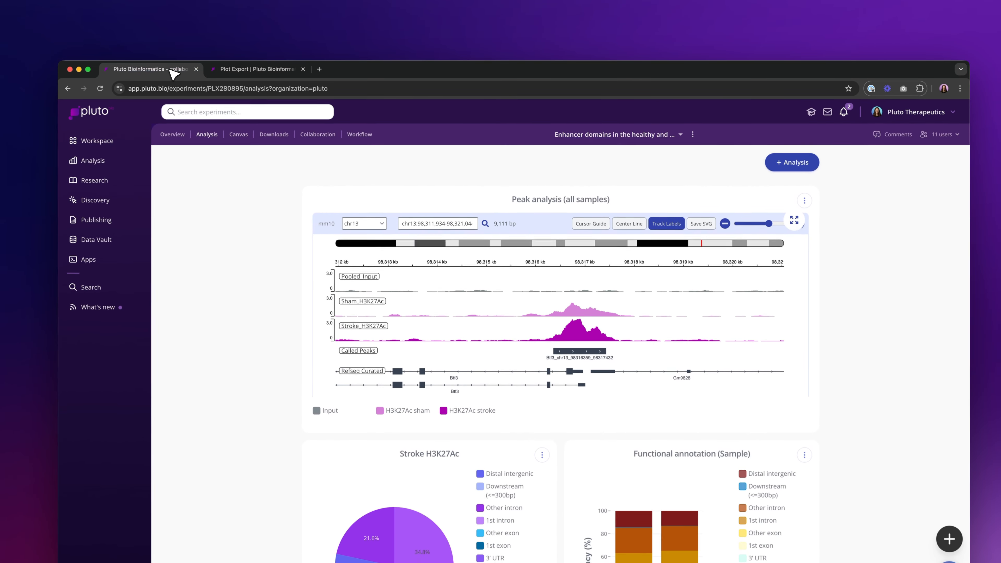